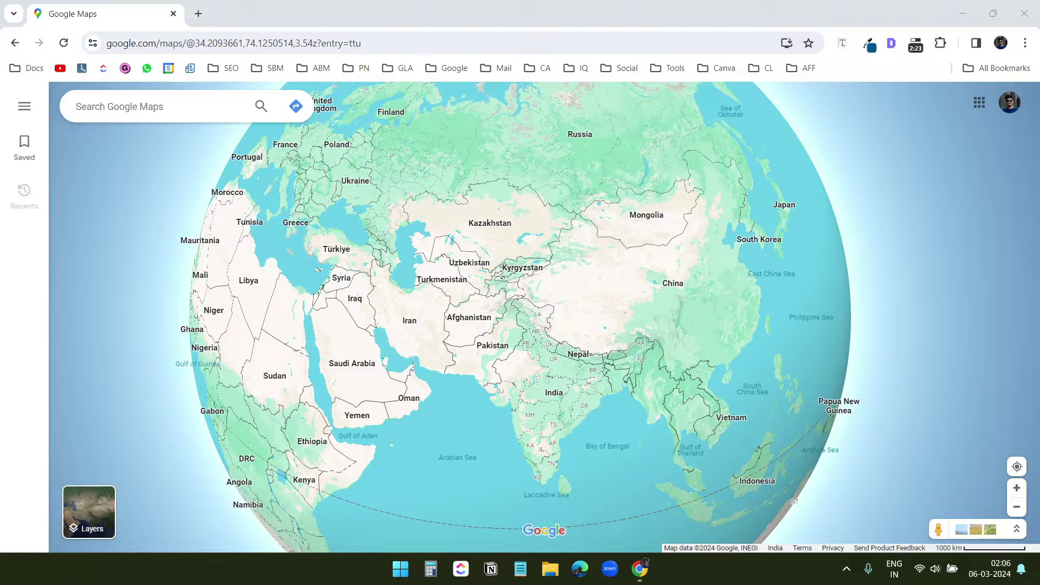
- Get walking directions from 800 N Alameda St to 1800 Ocean Front Walk, Venice (15.8 miles)
click(171, 105)
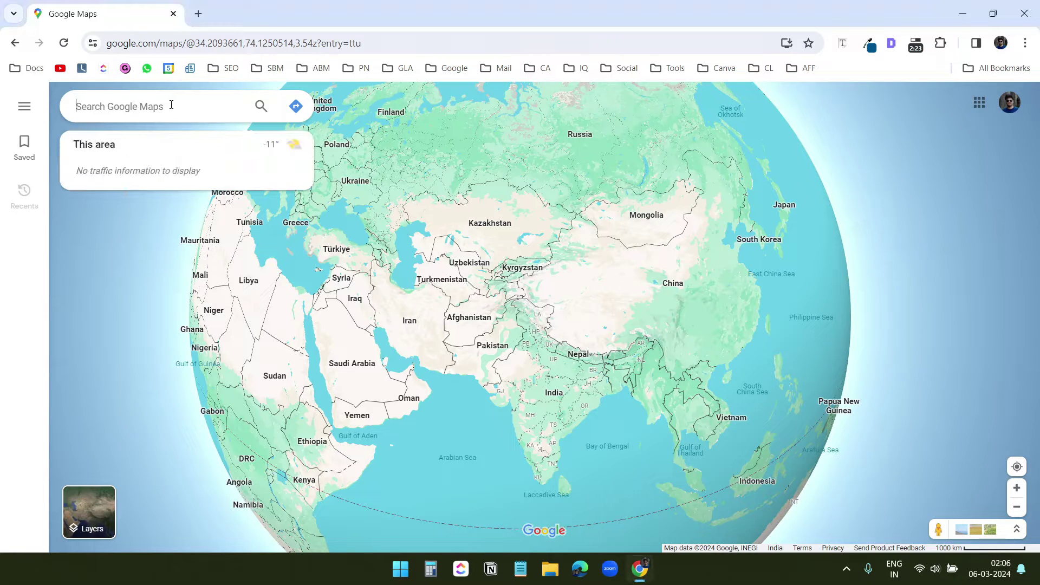
click(296, 108)
text(Alameda St, Los Angeles, CA 90012)
click(162, 224)
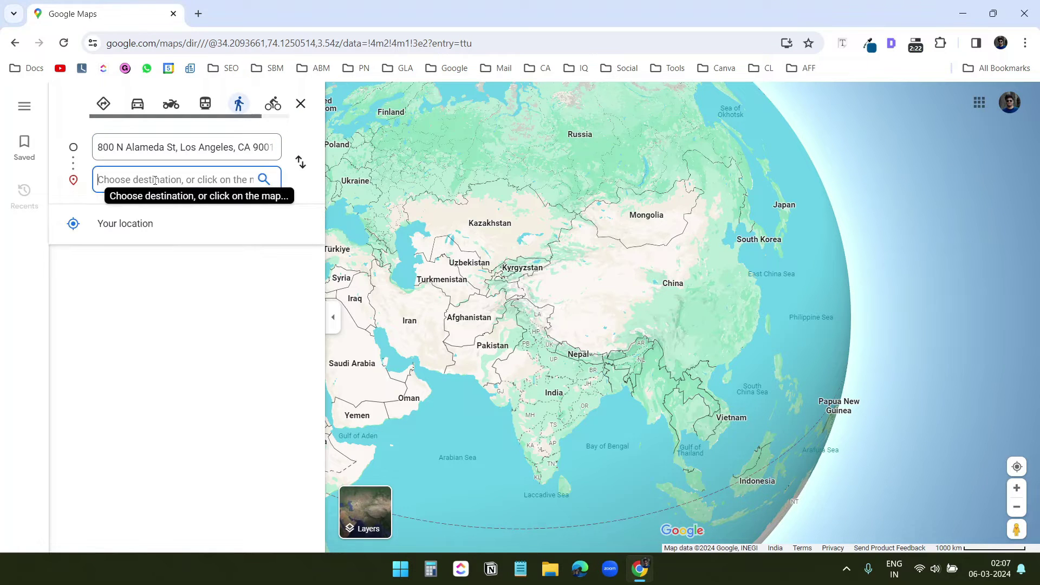
text(1800 Ocean Front Walk, Venice, CA 90291)
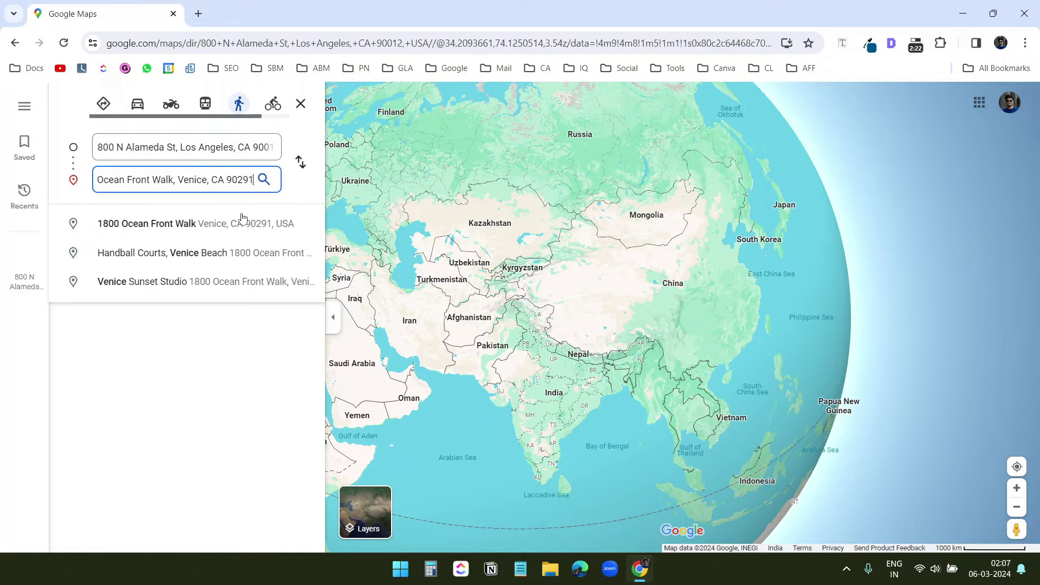
click(212, 224)
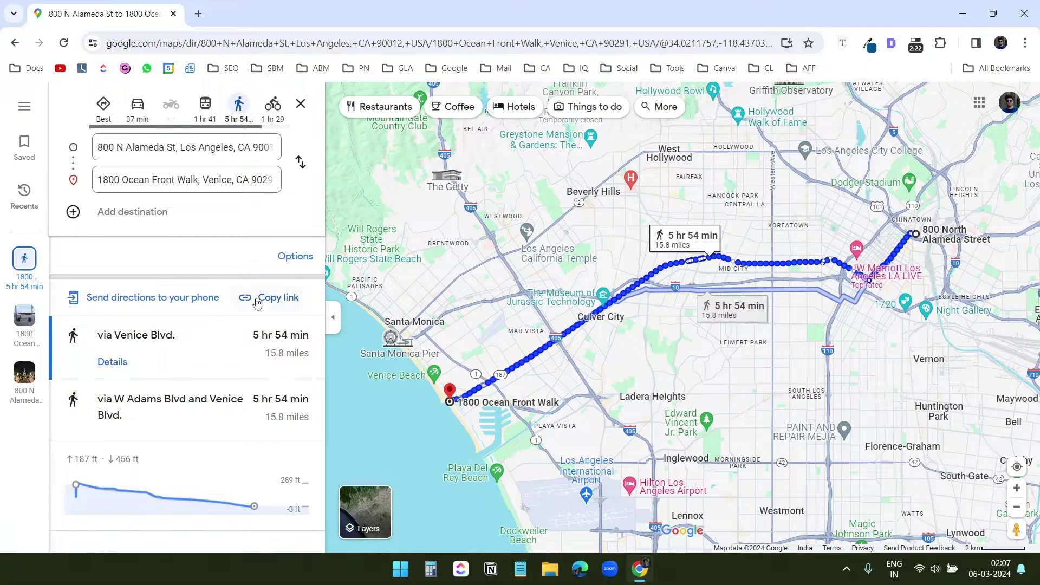
- Compare the walking routes via W Adams Blvd and via Venice Blvd
click(199, 395)
click(189, 351)
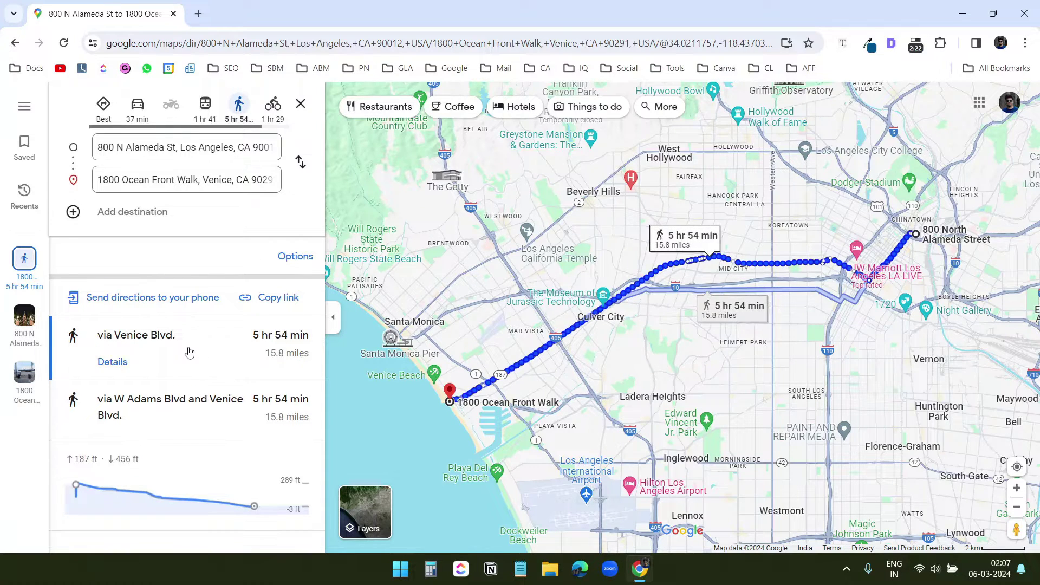
click(190, 429)
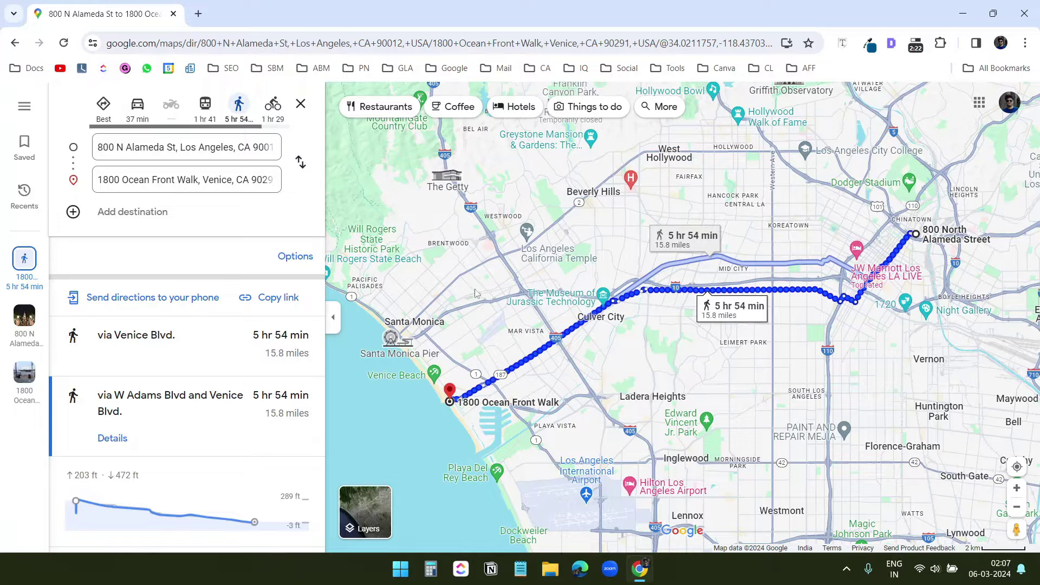
click(215, 350)
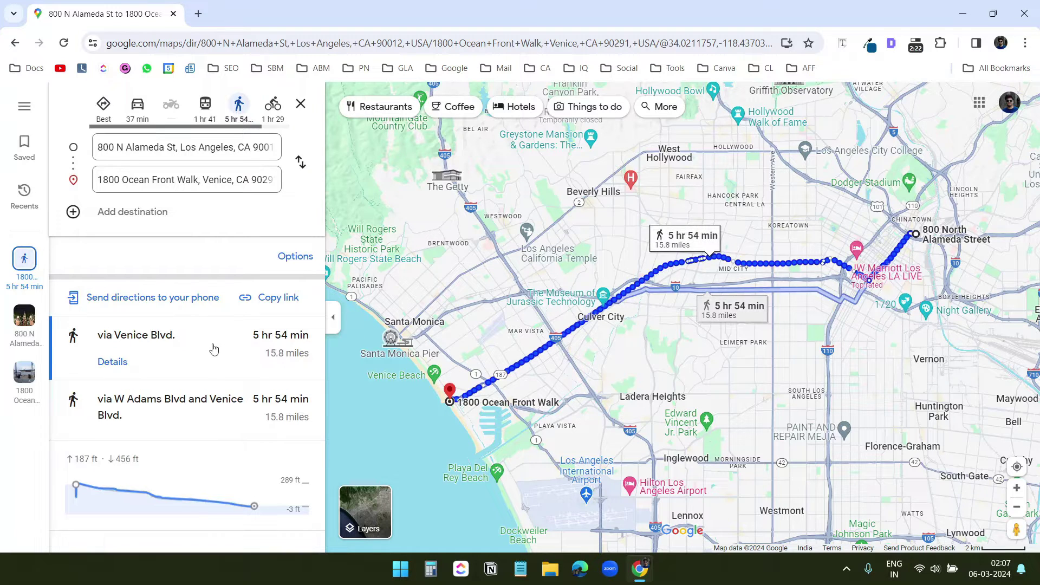
click(208, 404)
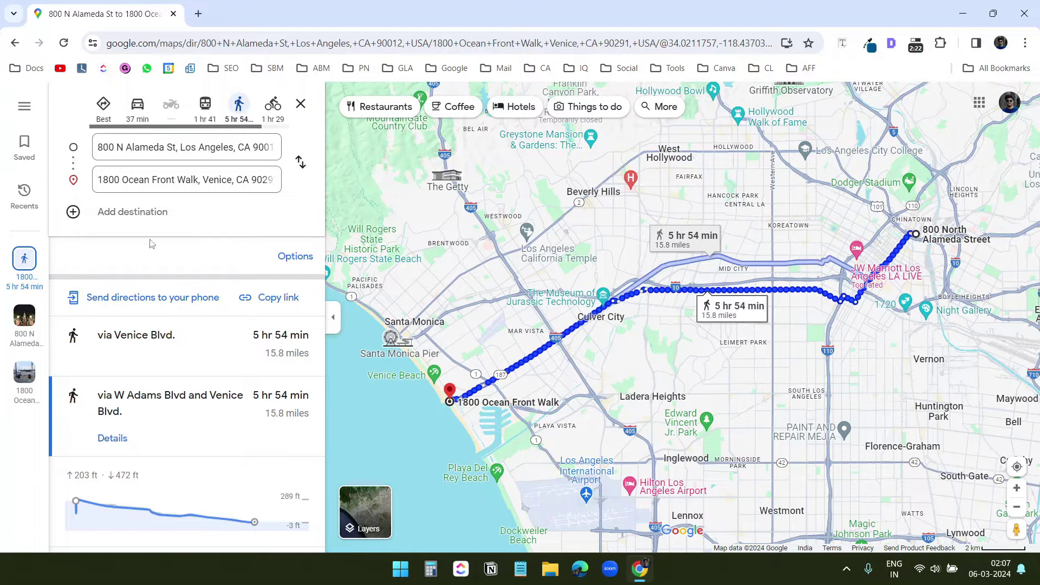
- Try driving and walking, then show cycling directions (1 hr 29 min via Venice Blvd.)
click(137, 106)
click(238, 104)
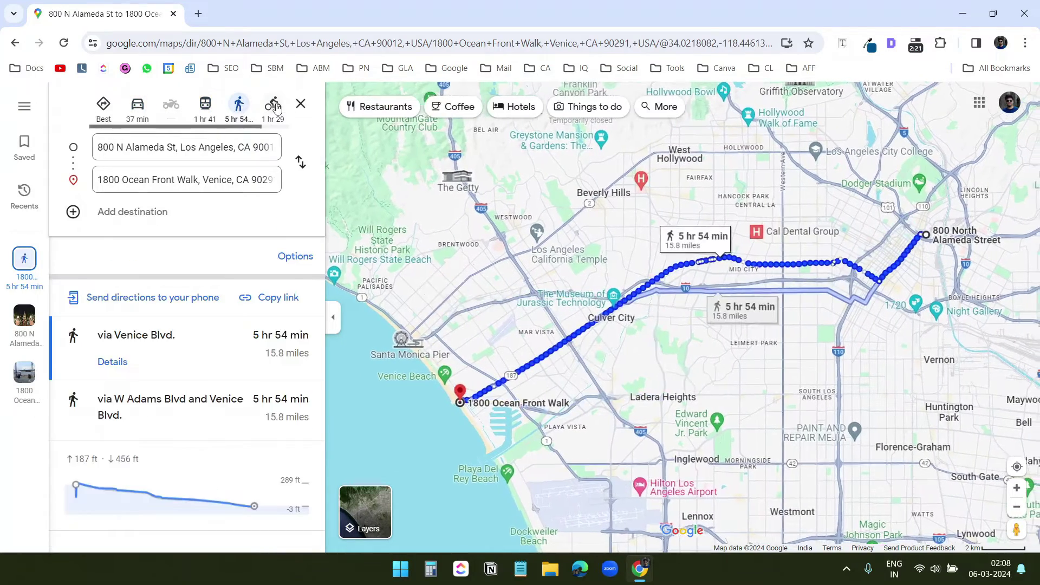
click(274, 104)
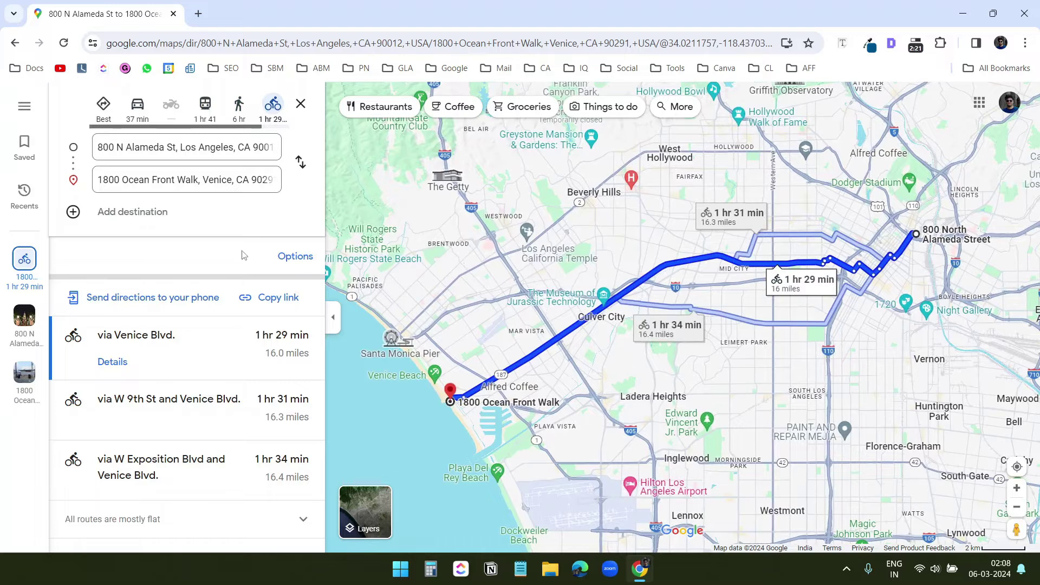
- Email the cycling directions to your own address and copy a shareable route link
mouse_move(984, 312)
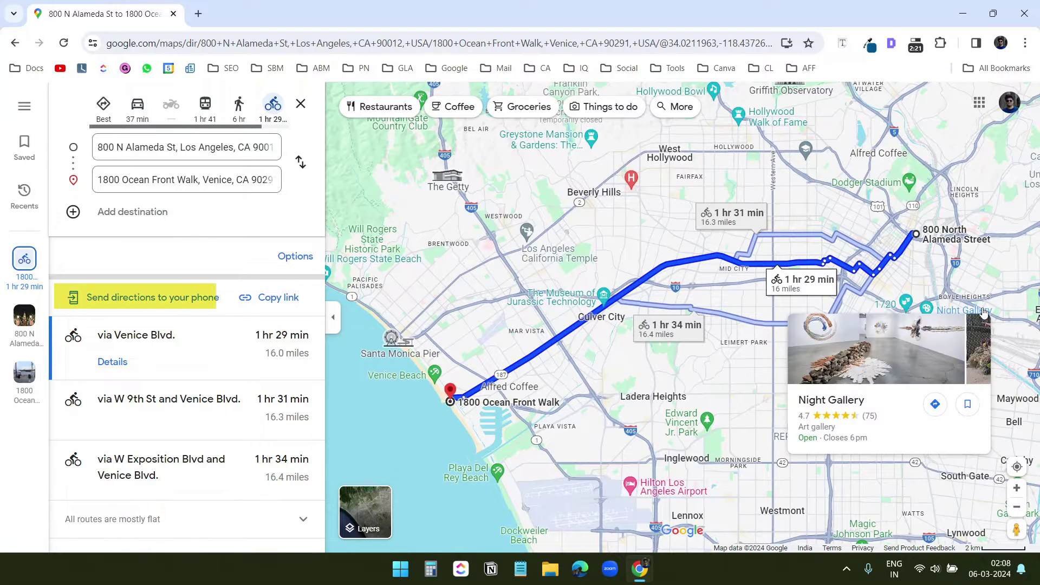
click(145, 304)
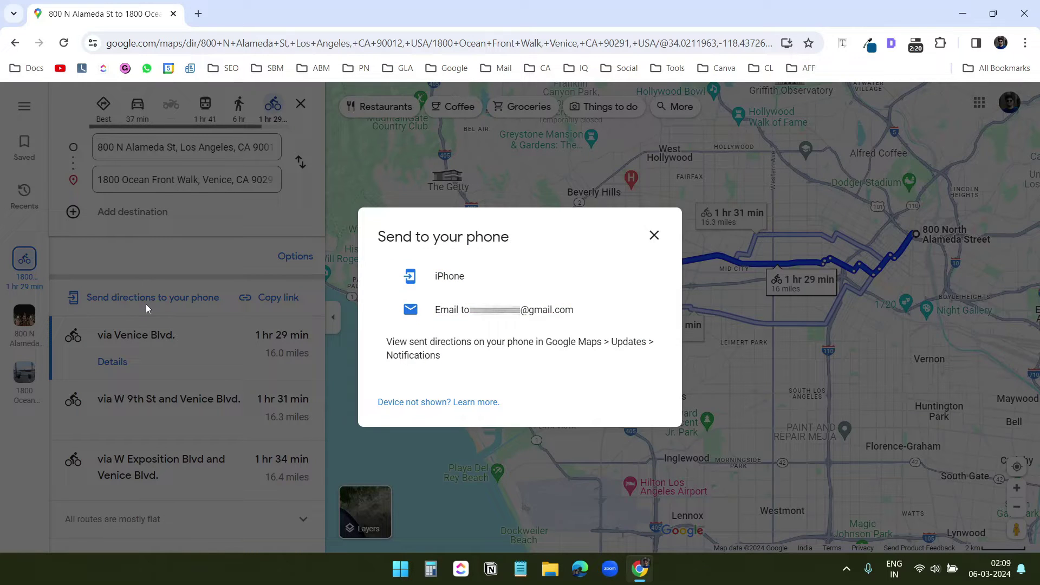
click(527, 317)
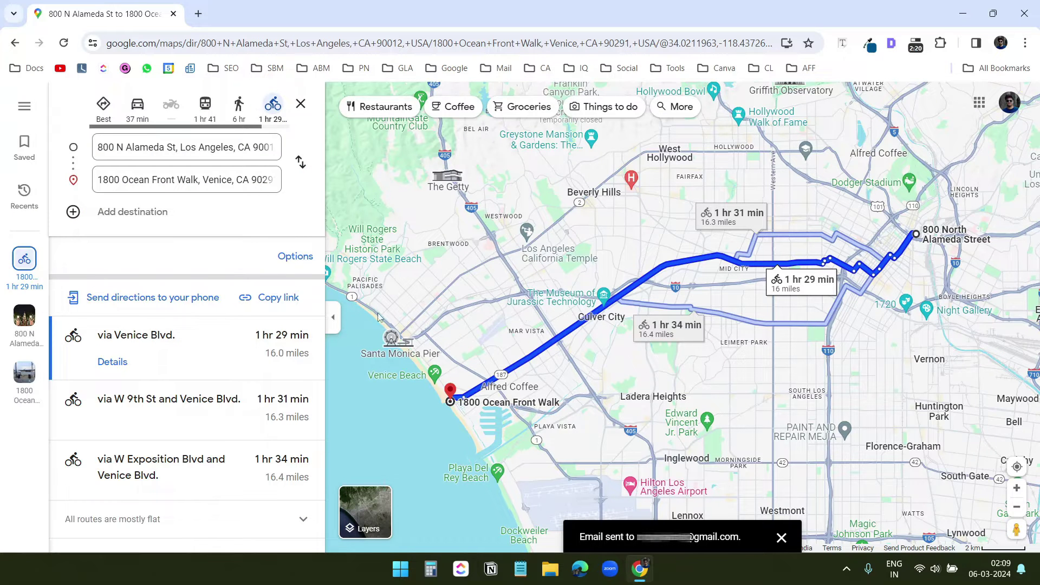
click(276, 302)
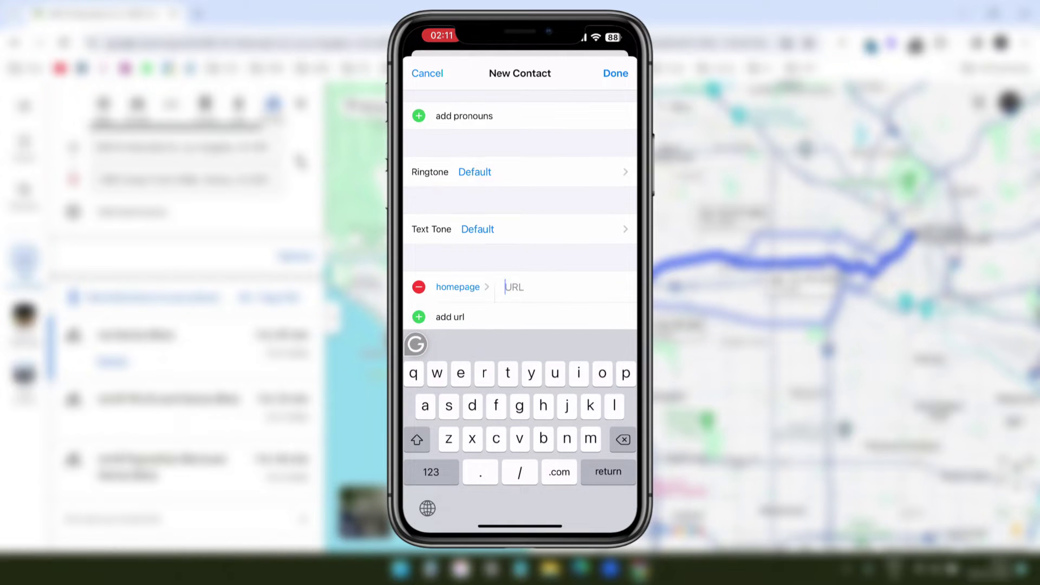
- Paste the route link into the My Custom Route contact's homepage, then start navigating it
click(482, 259)
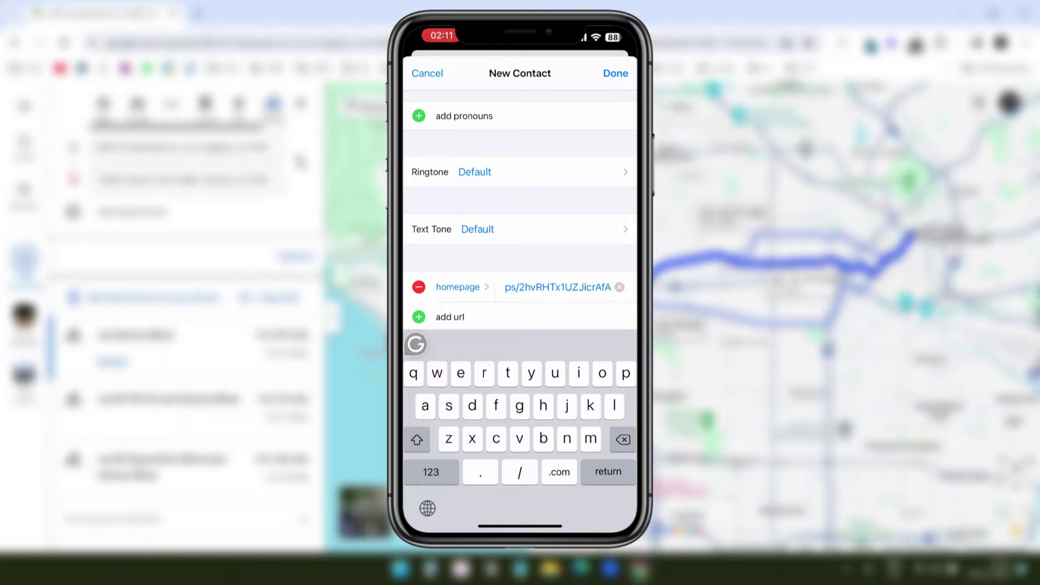
scroll(520, 325, down, 2)
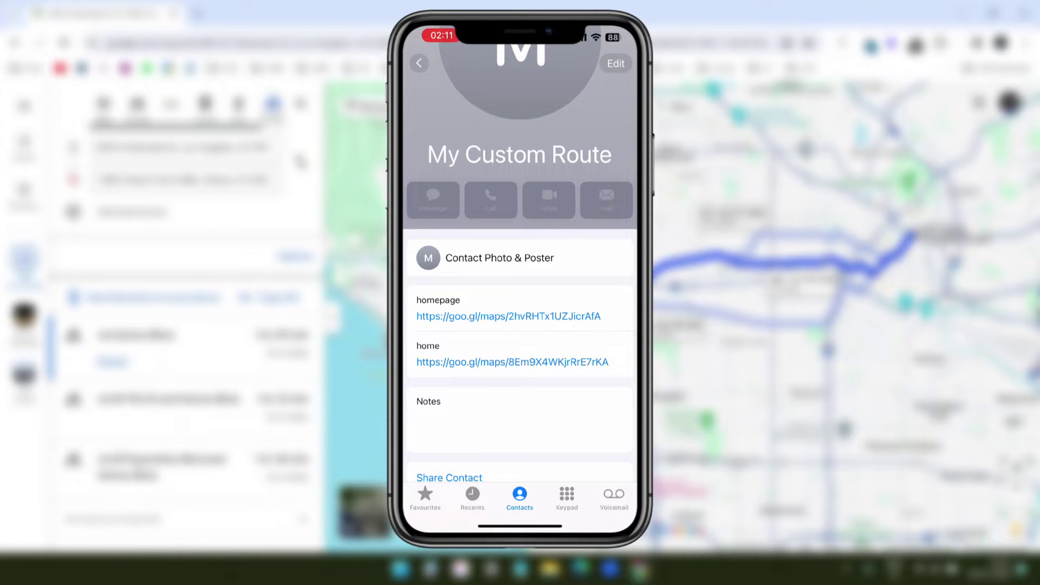
scroll(520, 271, up, 2)
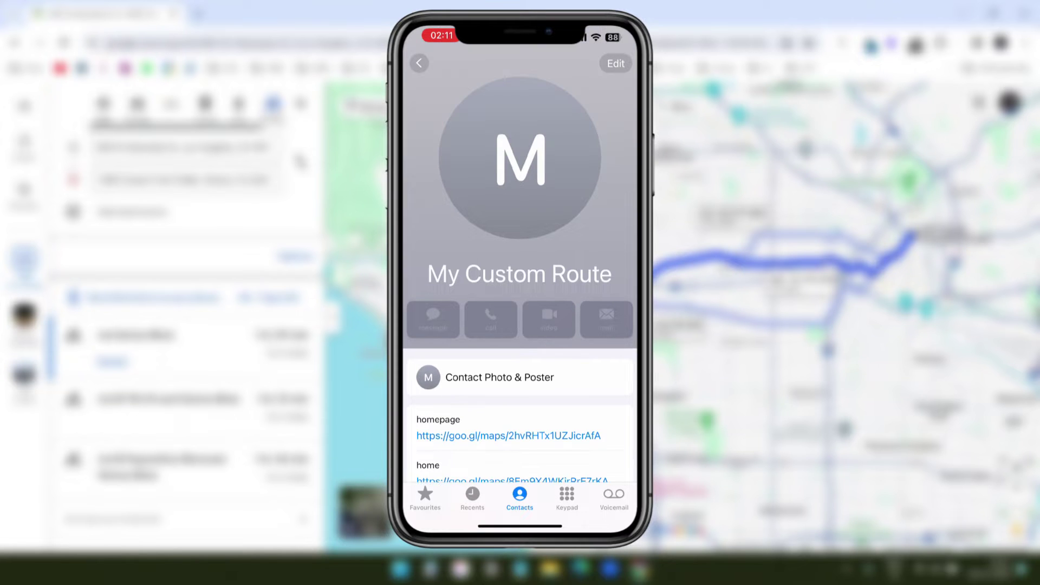
scroll(520, 271, down, 1)
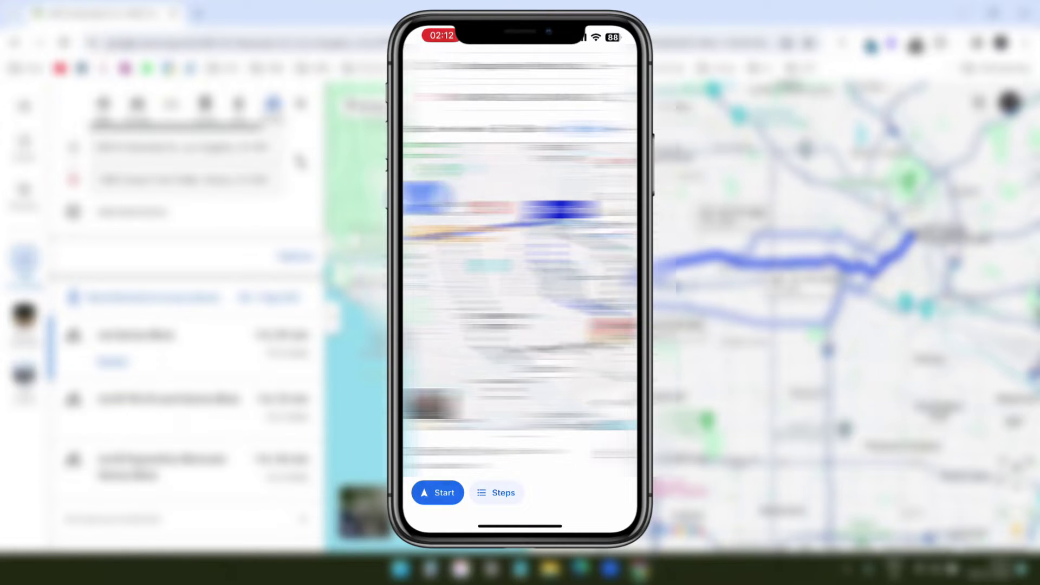
click(438, 492)
drag(488, 525, 596, 525)
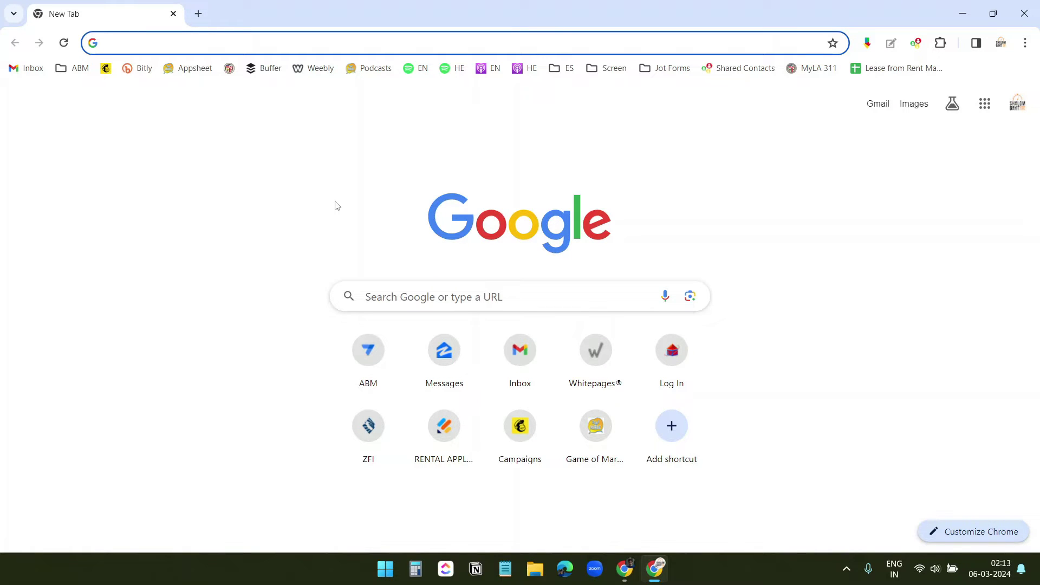
- Go to myrouteonline.com, choose Start Free Now!, and log in to the account
text(myrouteonline.com)
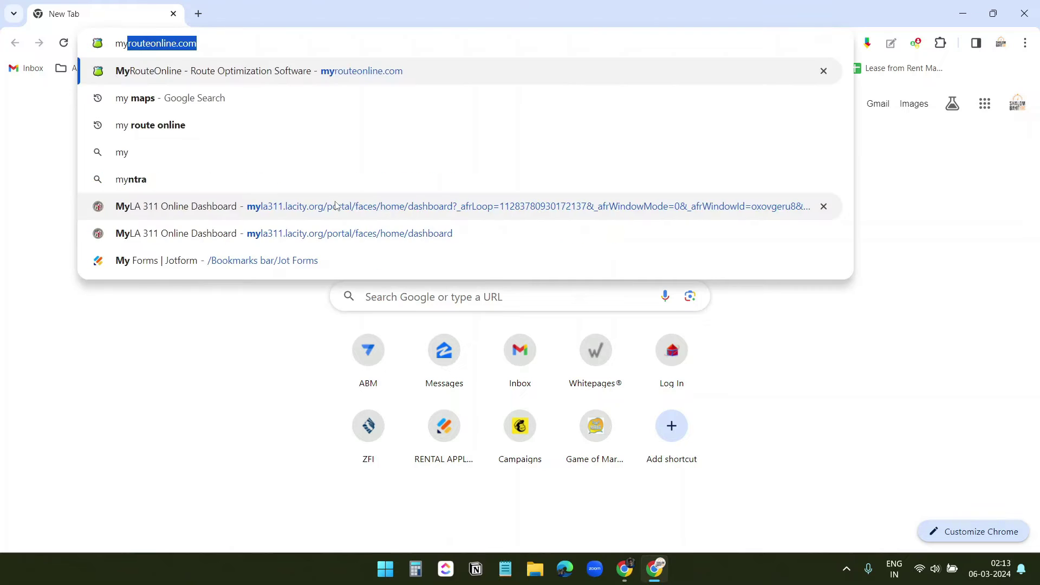
key(Return)
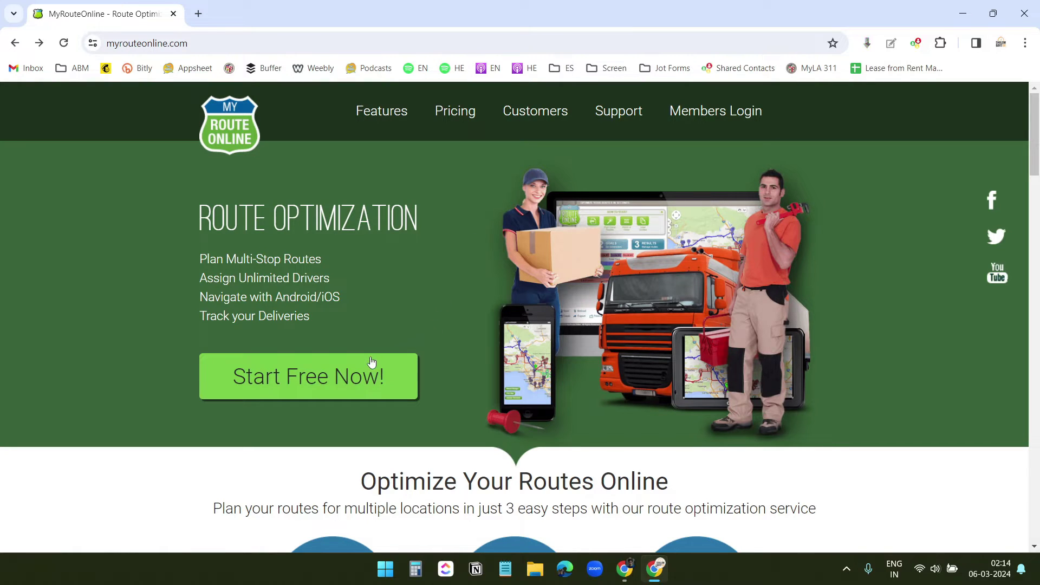
click(347, 377)
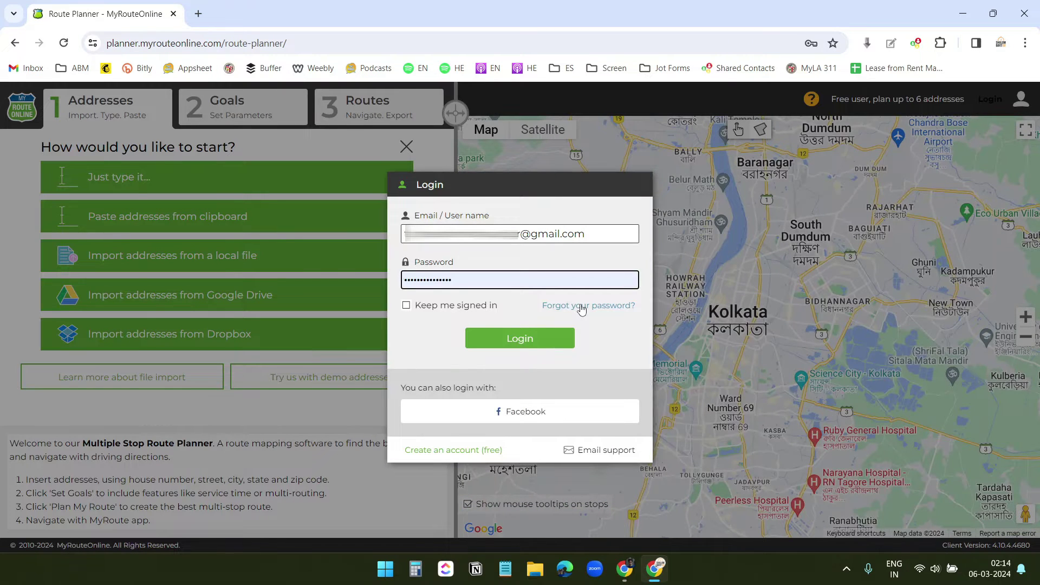
click(538, 344)
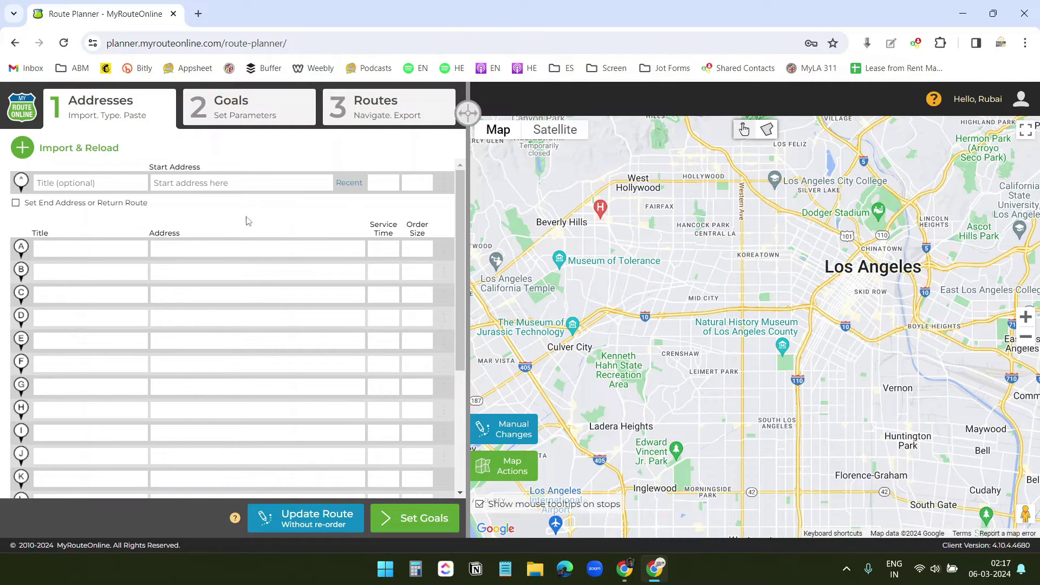
- Enter and verify 1000 Vin Scully Ave as the start address
click(82, 150)
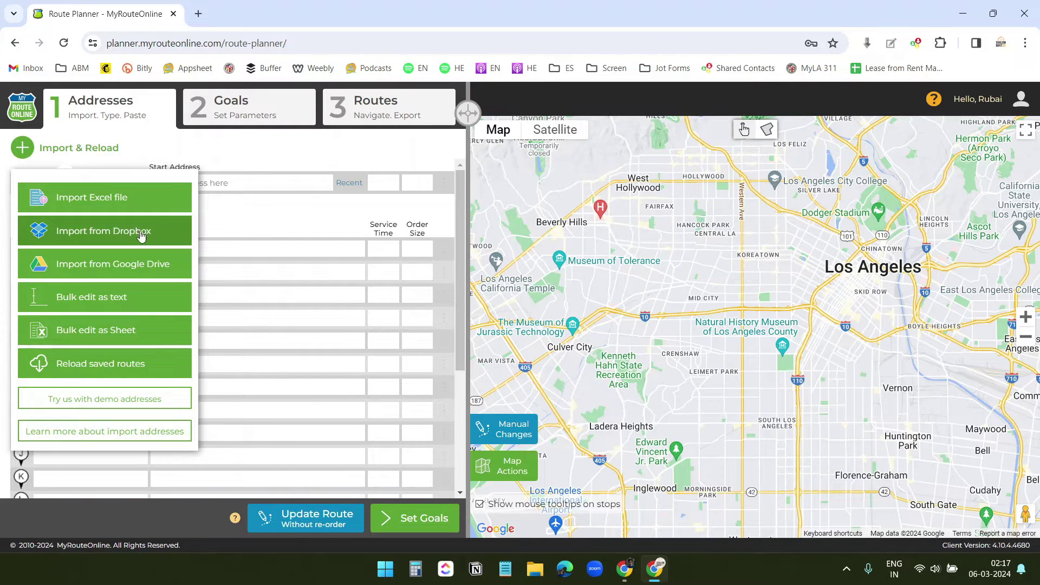
click(276, 218)
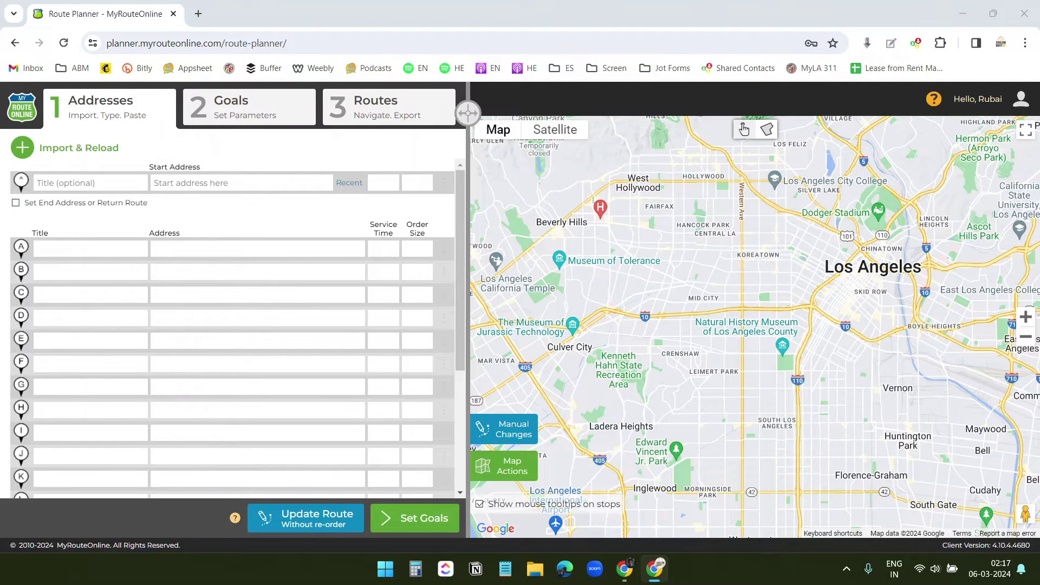
click(218, 182)
key(ctrl+v)
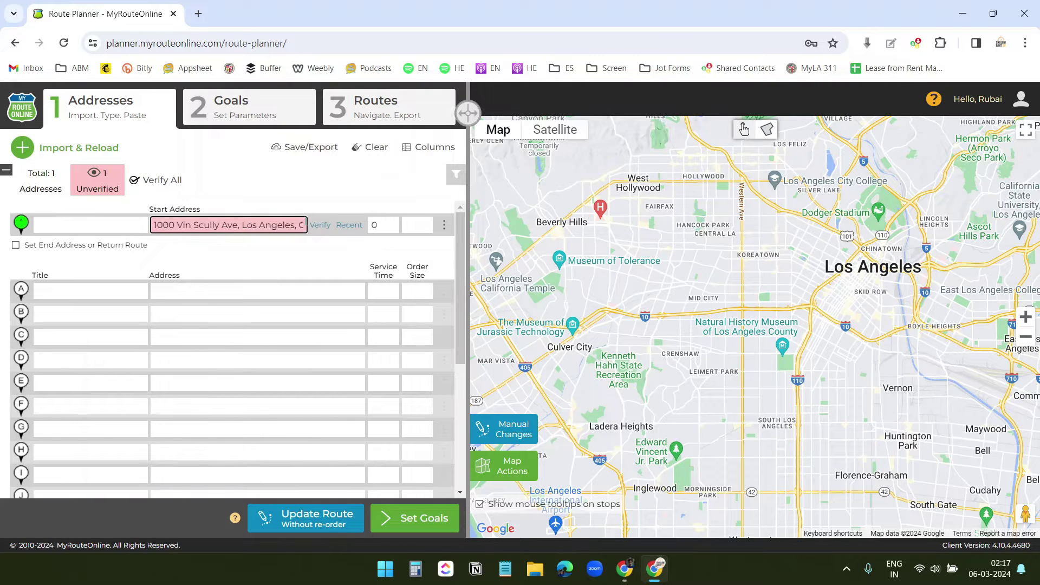
click(320, 225)
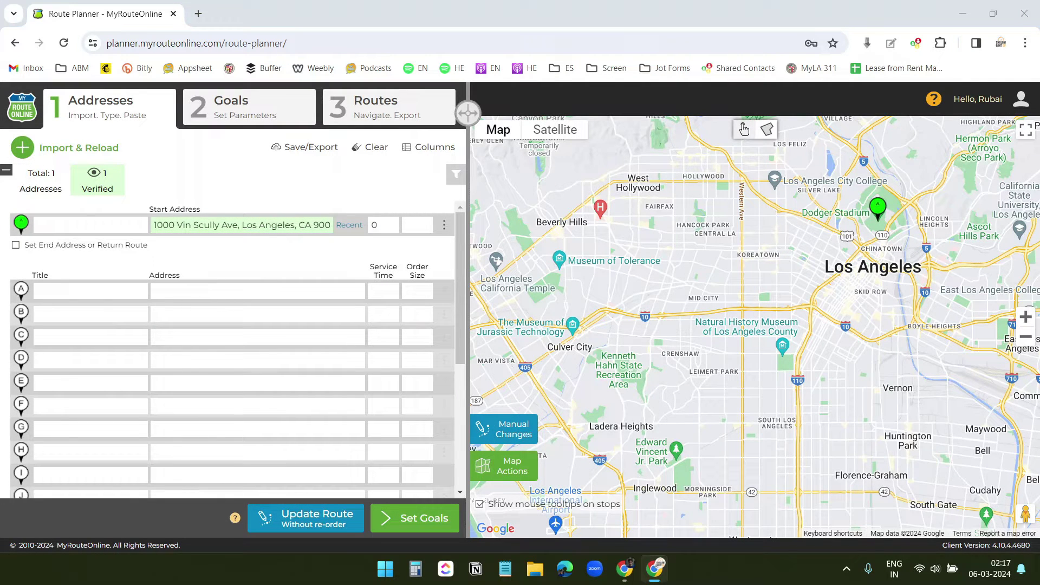
- Add and verify 800 N Alameda St as stop A
click(210, 288)
key(ctrl+v)
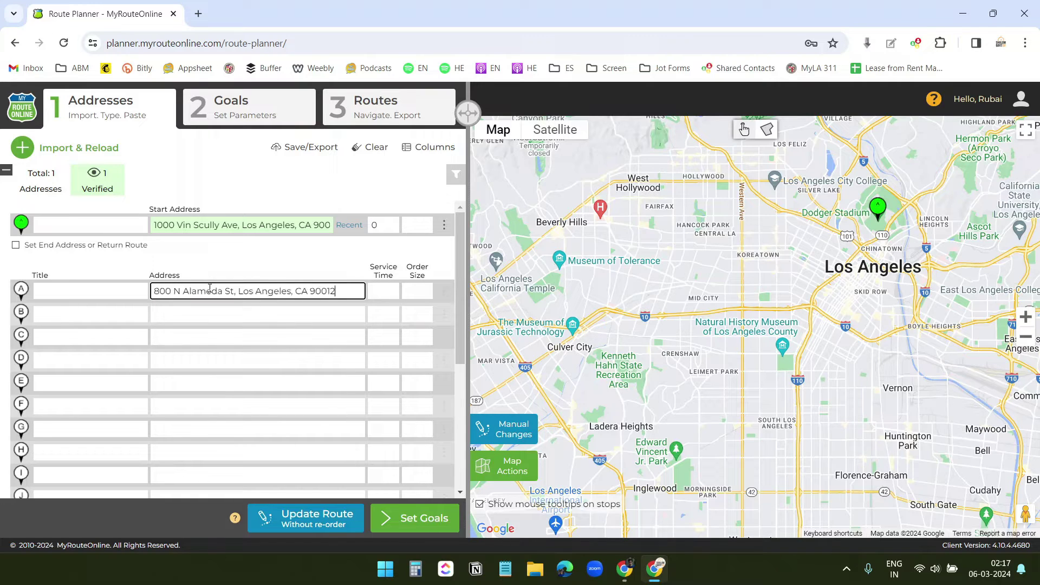
key(Return)
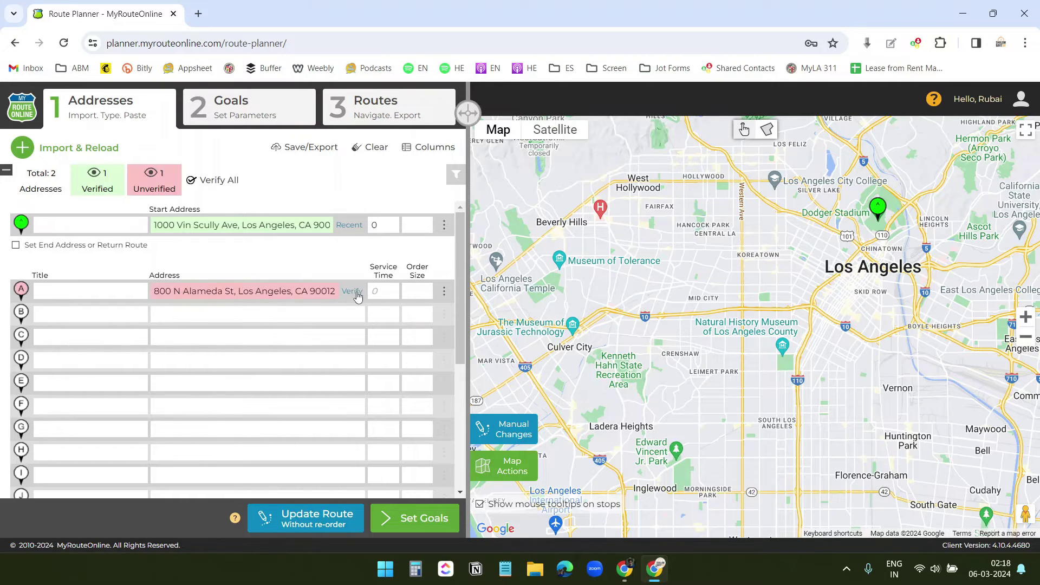
click(353, 293)
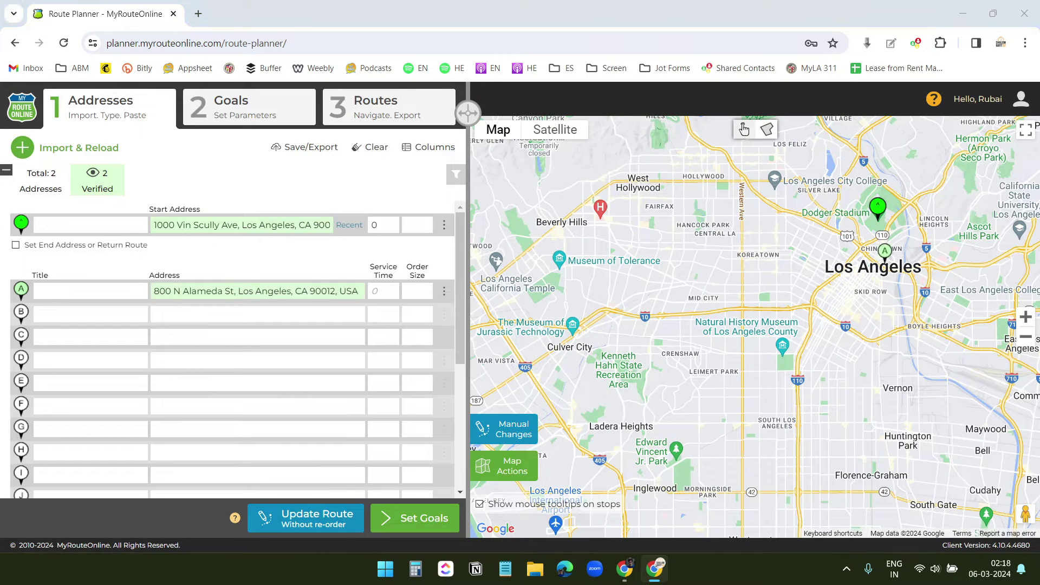
- Add and verify 1800 Ocean Front Walk as stop B
click(259, 321)
key(ctrl+v)
key(Return)
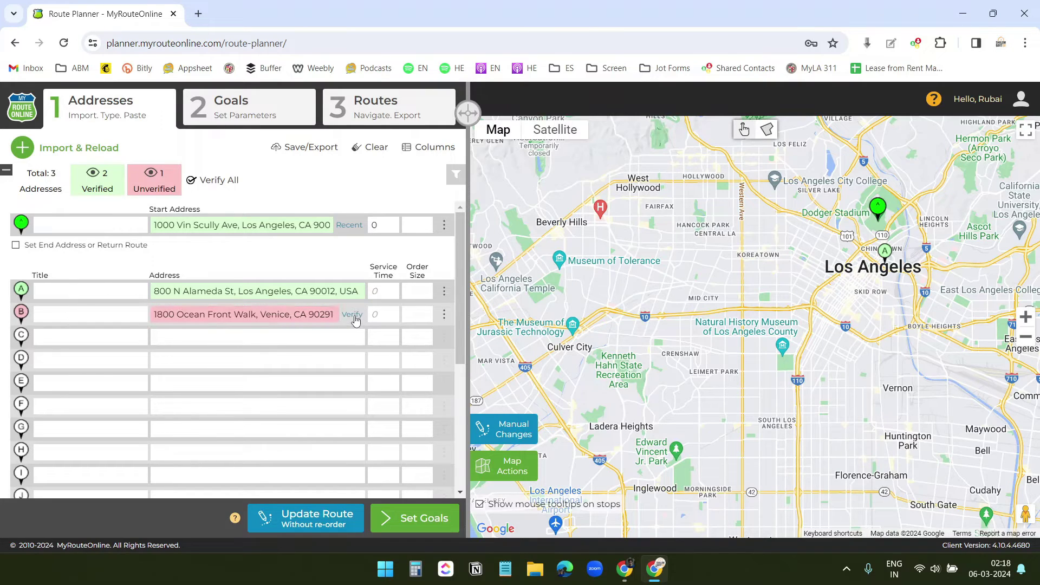
click(353, 315)
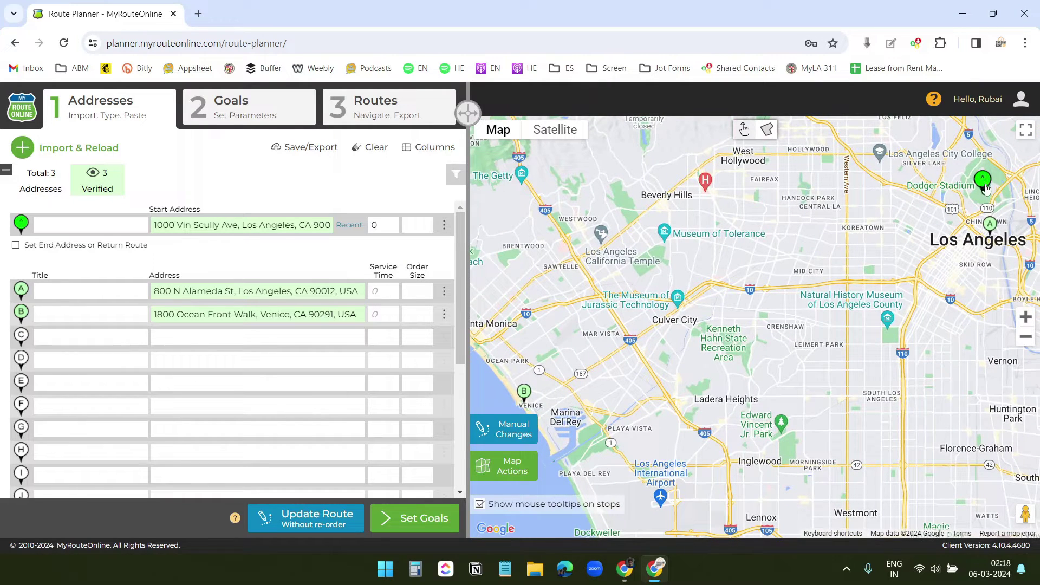
mouse_move(990, 232)
- Plan the 3-stop route (0:40, 20.70 miles) and bring up the Email. Navigate. Track form
click(439, 520)
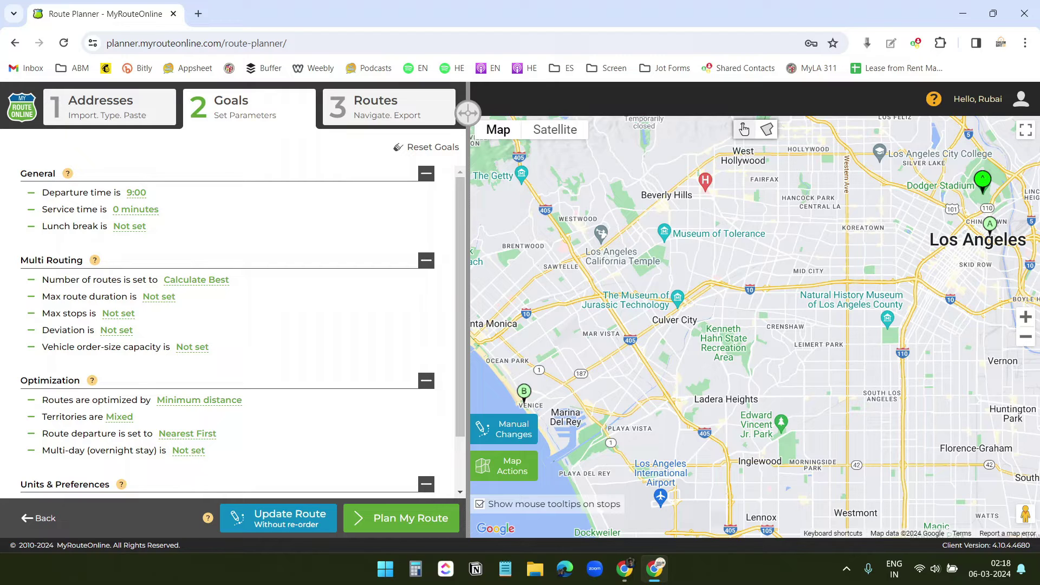
click(395, 517)
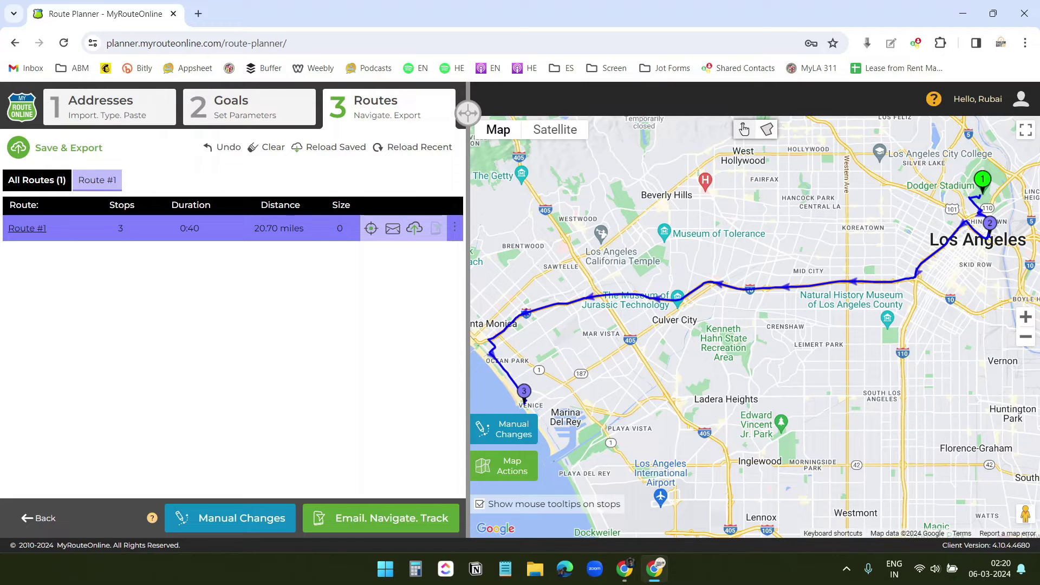
click(402, 521)
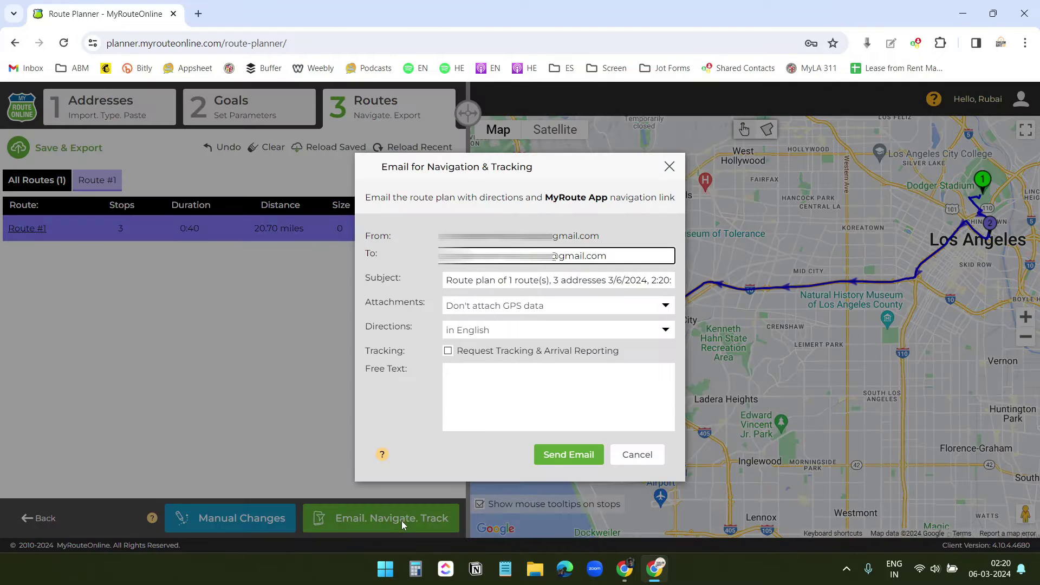
- Email the route to the phone and set MyRoute's location access to Always
click(567, 458)
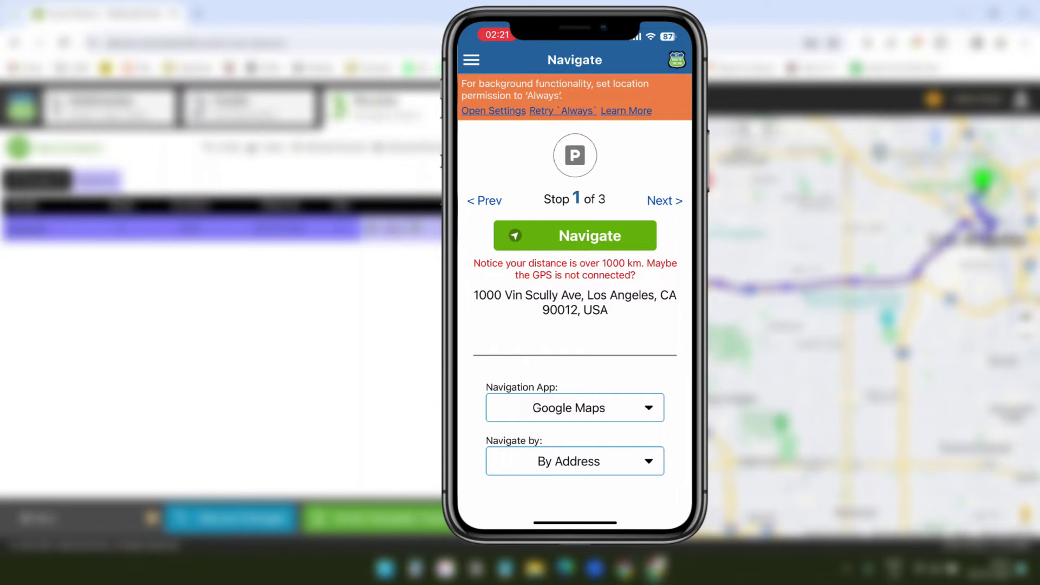
click(532, 325)
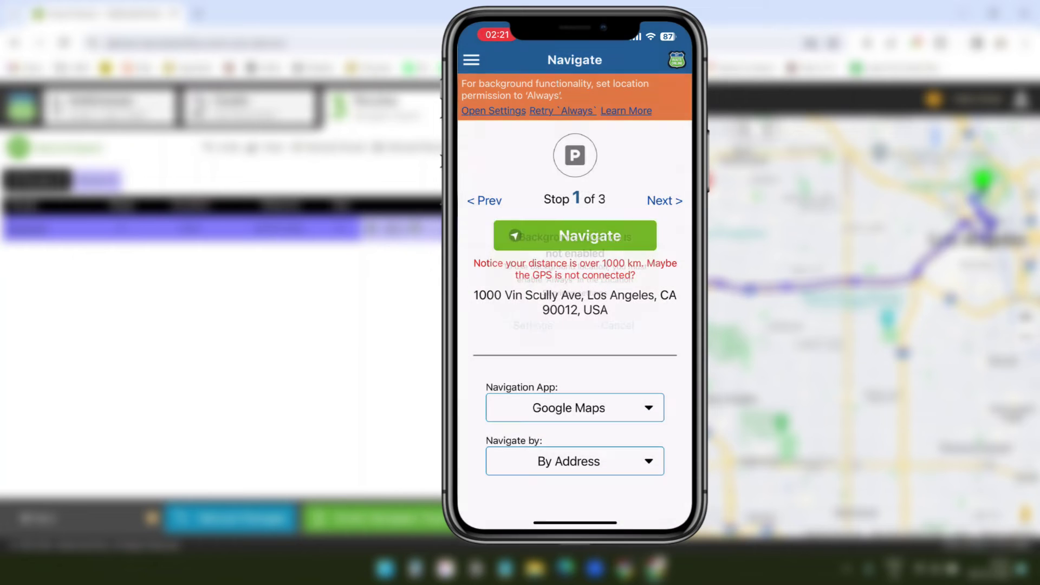
click(541, 114)
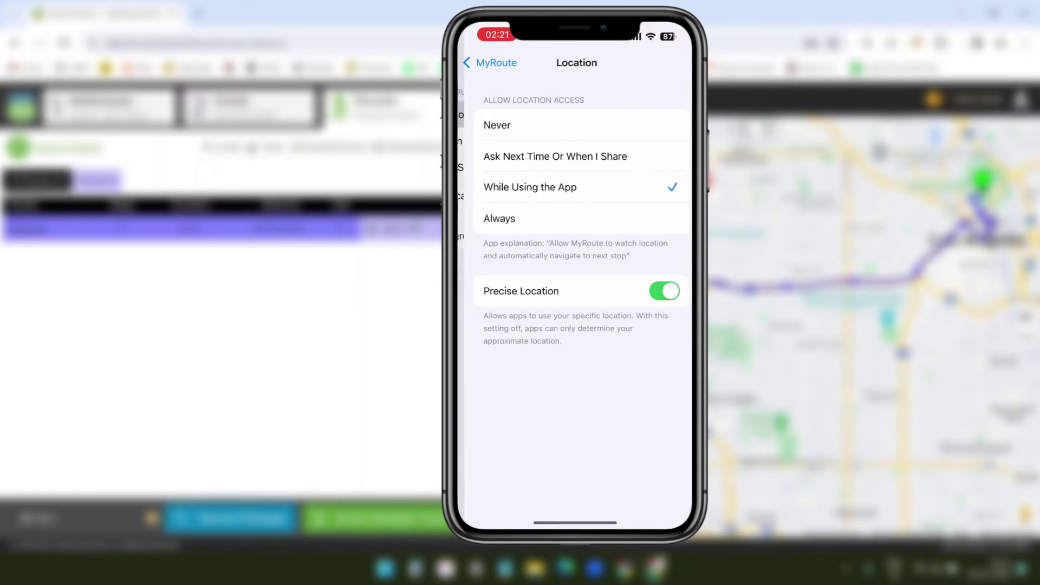
click(541, 218)
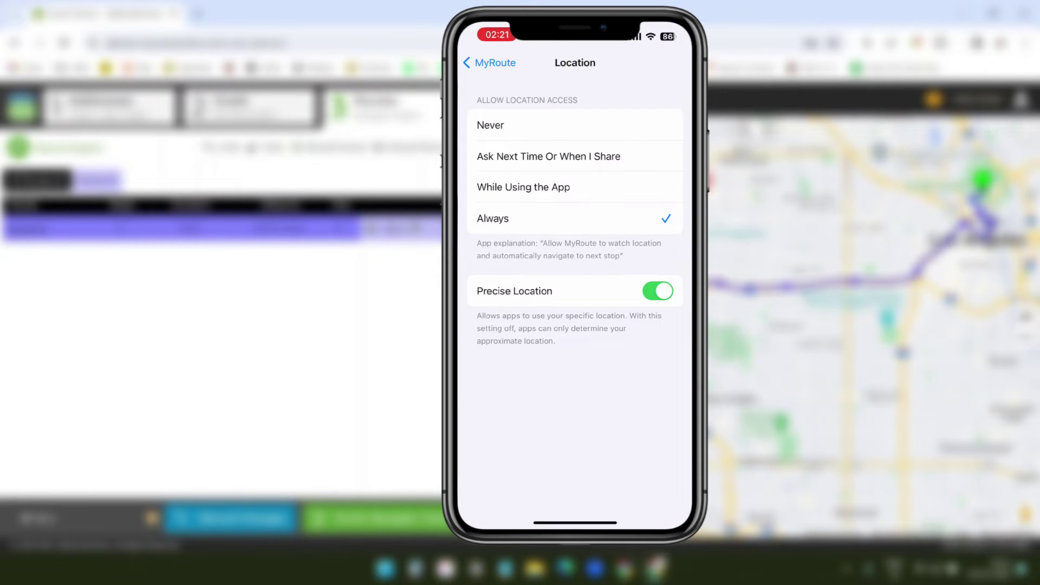
click(490, 63)
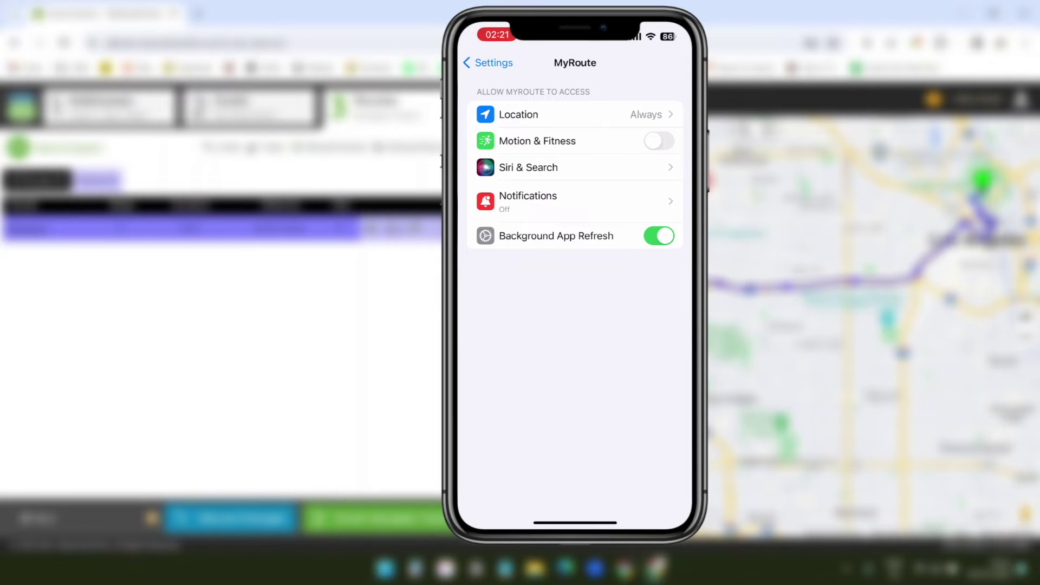
click(489, 62)
drag(530, 523, 661, 523)
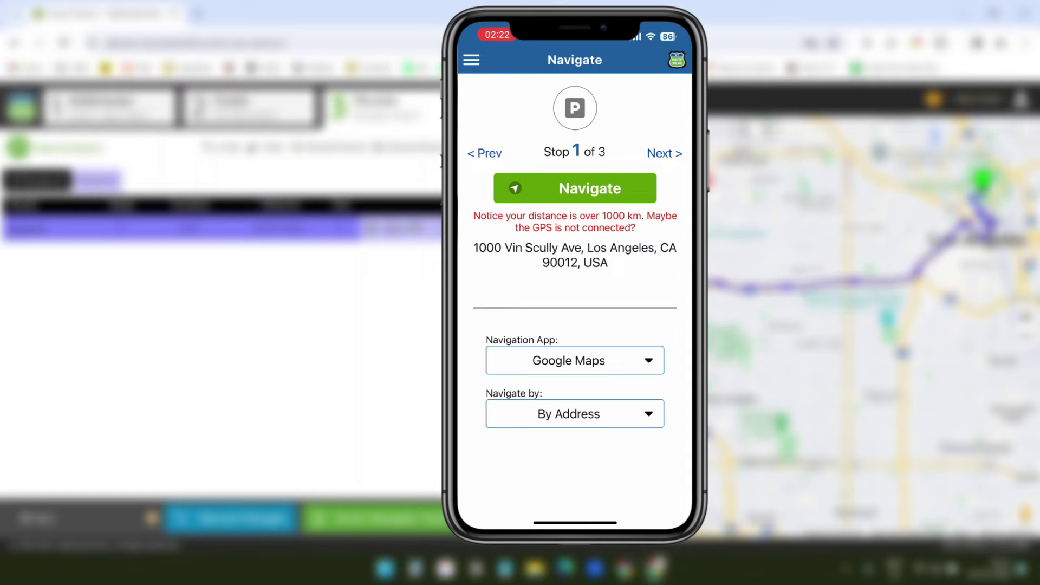
- Step through the three stops and navigate to stop 2, 800 N Alameda St
click(664, 153)
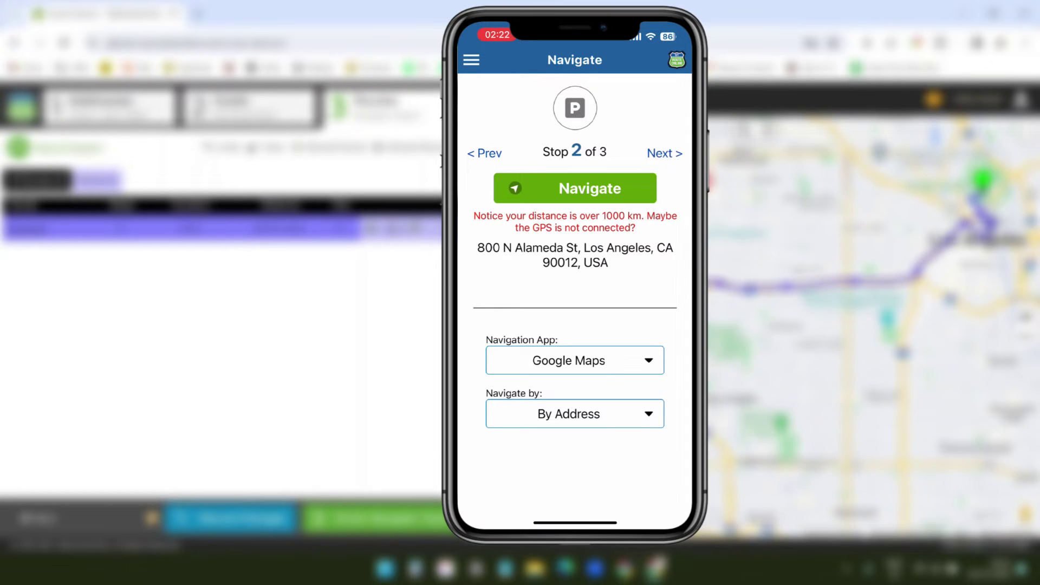
click(664, 153)
click(664, 153)
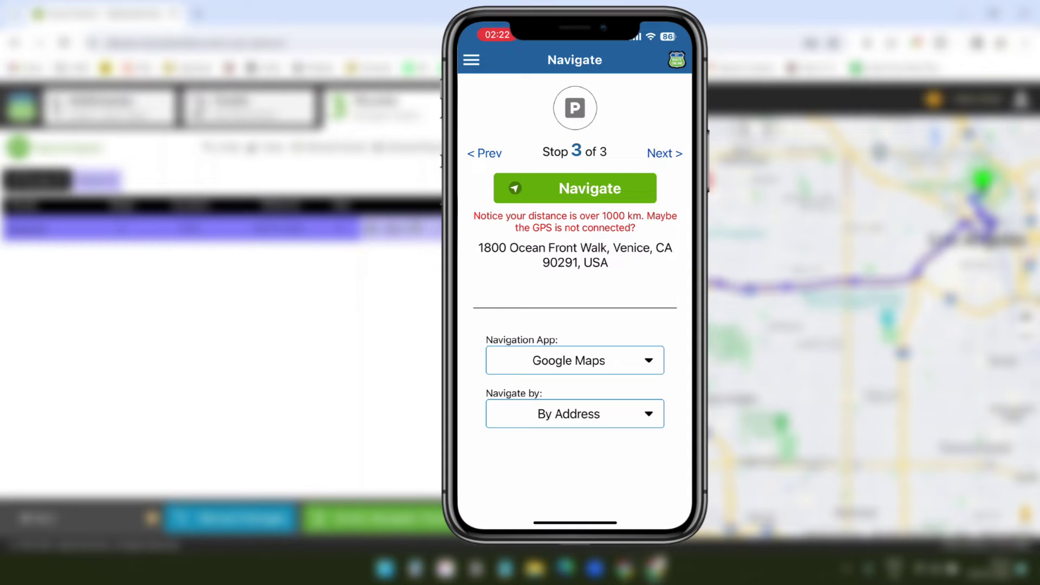
click(484, 154)
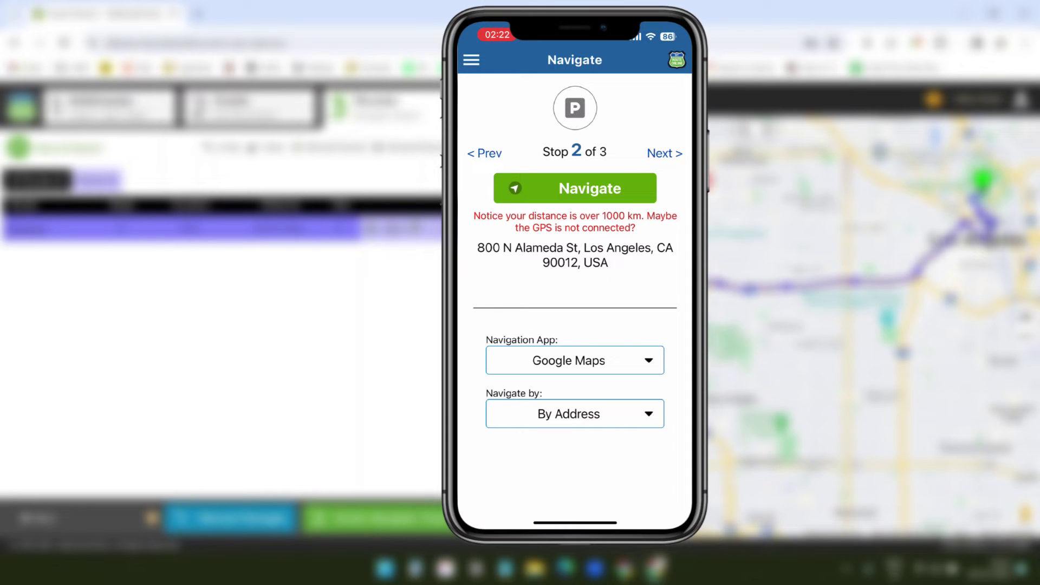
click(574, 188)
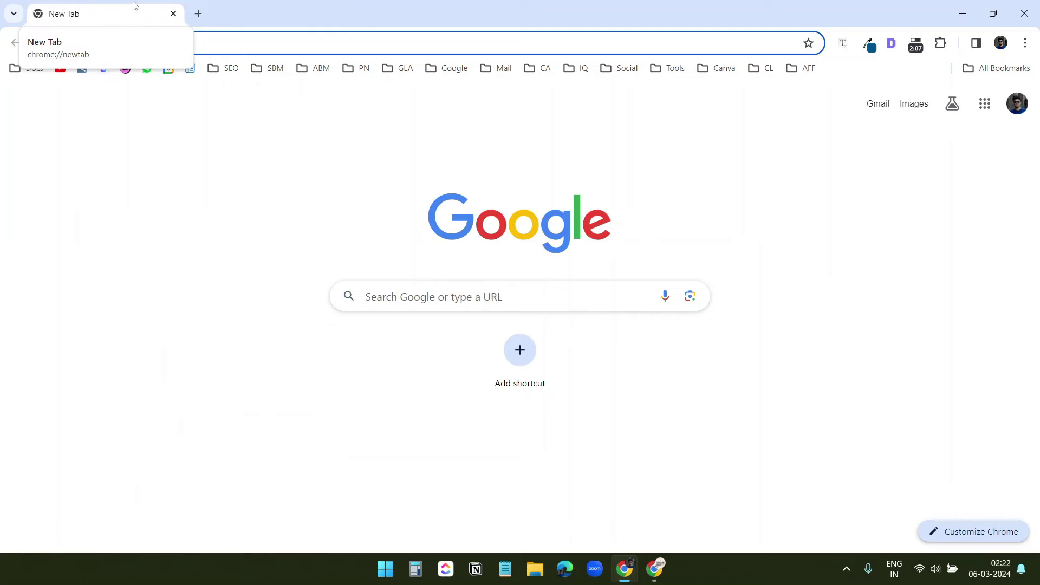
- Search 'my maps' in Chrome and open the Google My Maps site
text(my maps)
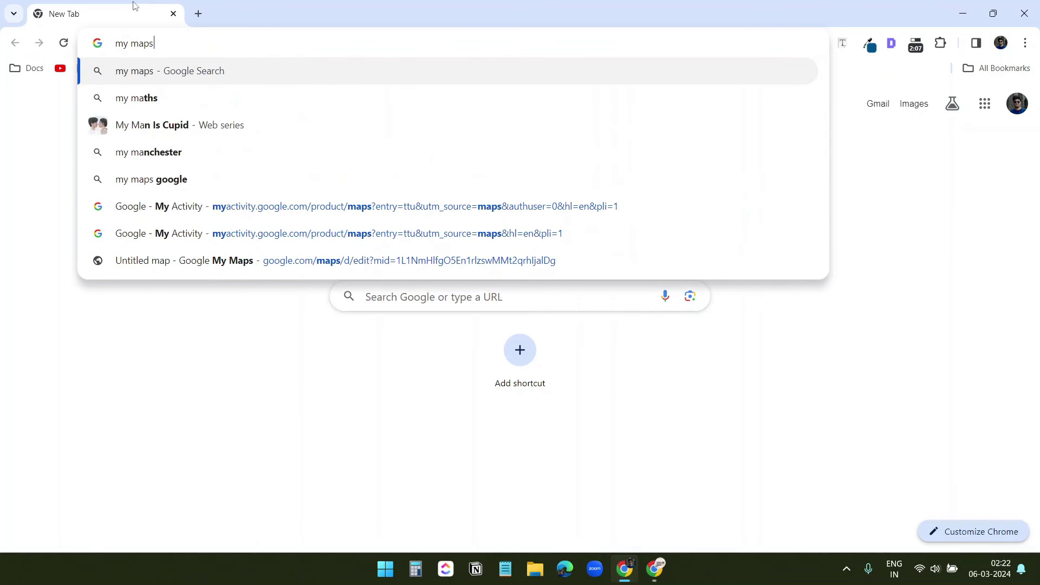
key(Return)
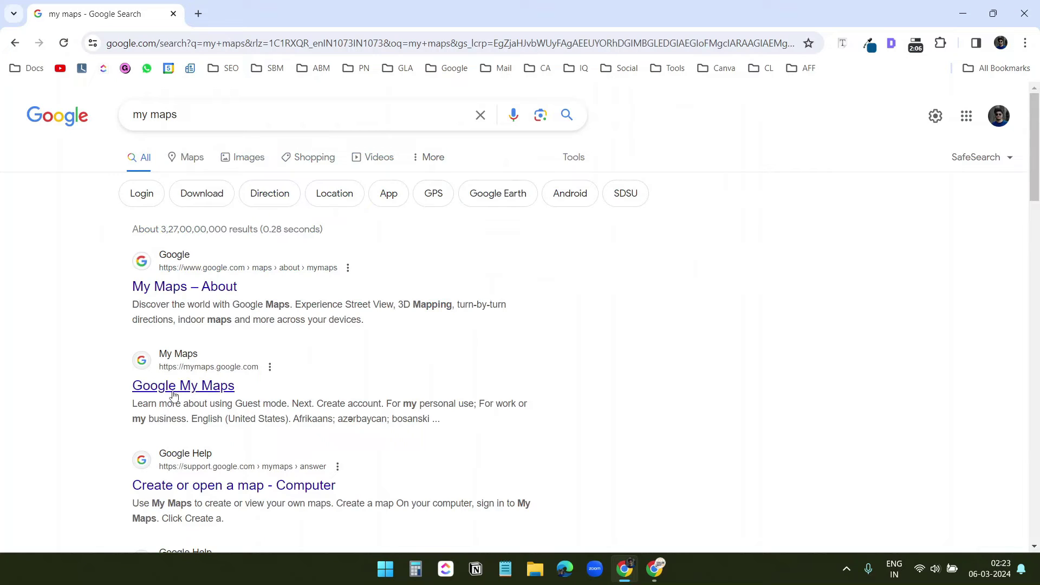
click(191, 395)
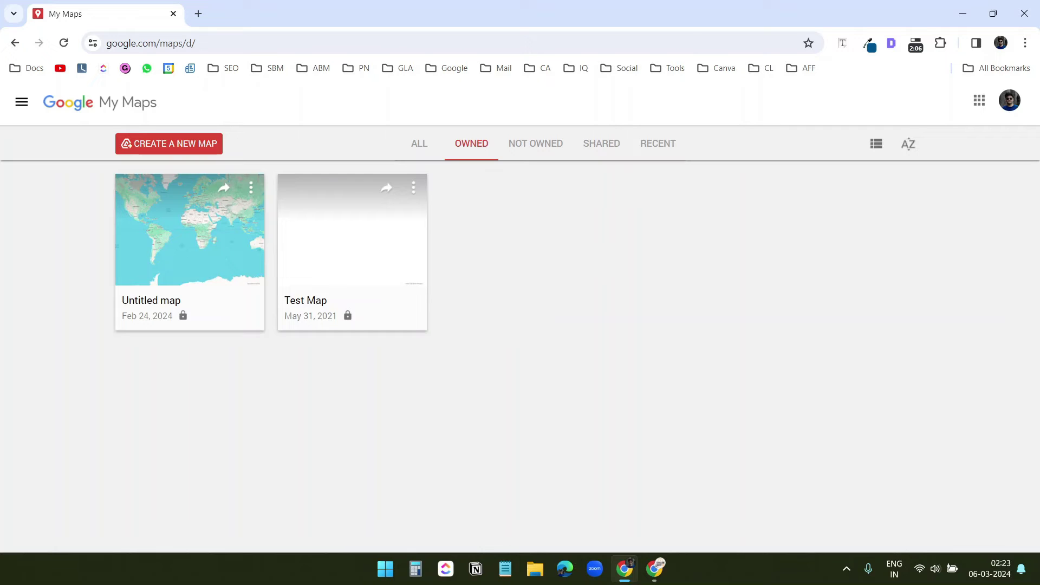
- Create a new blank map titled 'Custom Route'
click(199, 147)
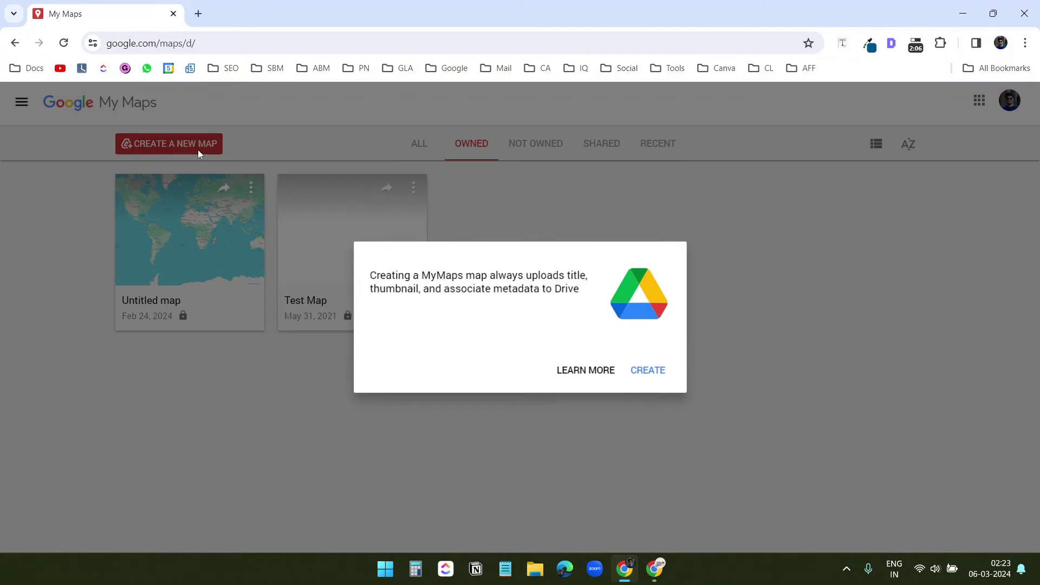
click(641, 369)
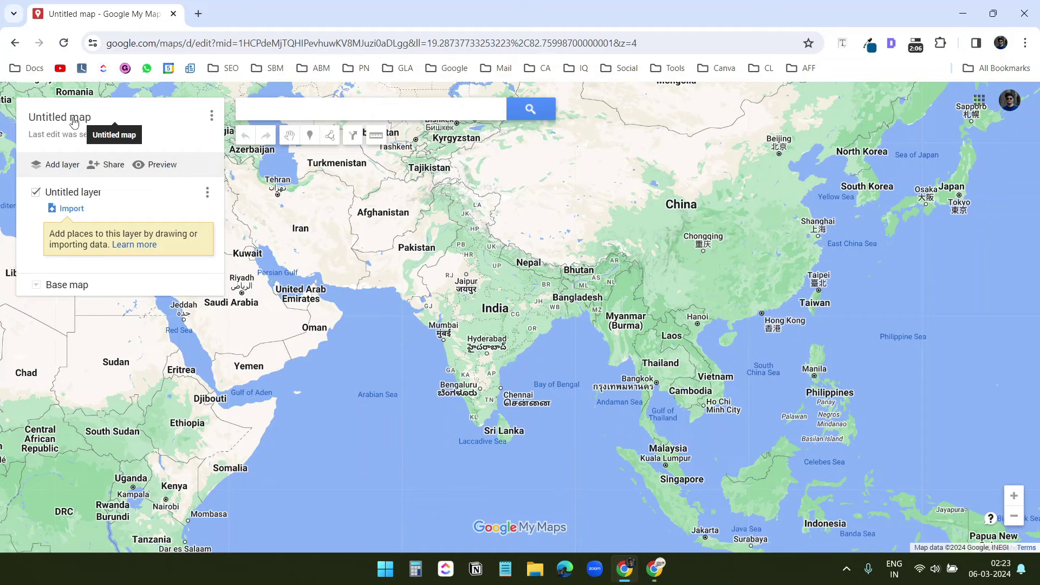
click(74, 123)
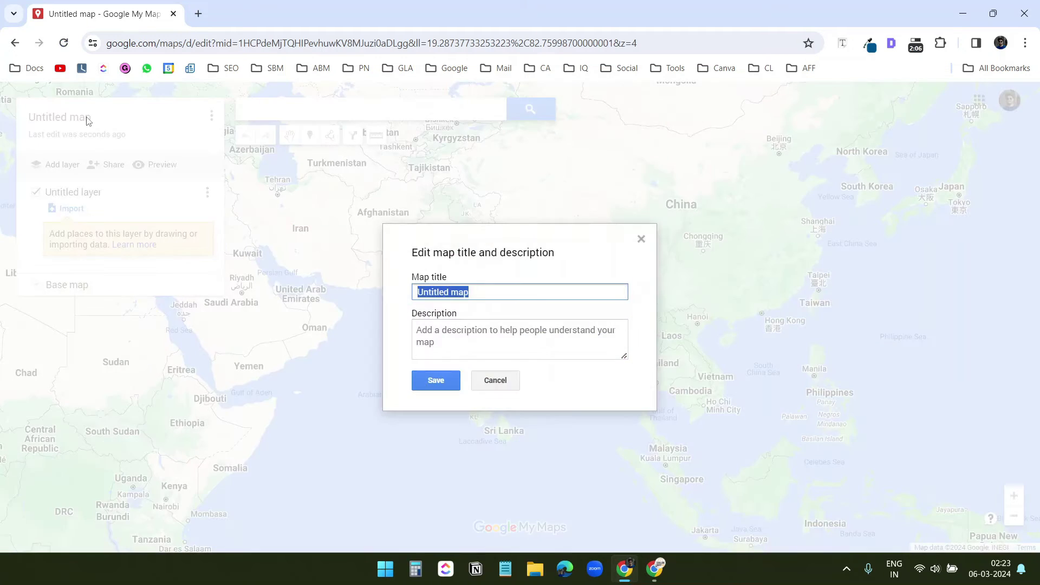
text(Custom Route)
click(446, 384)
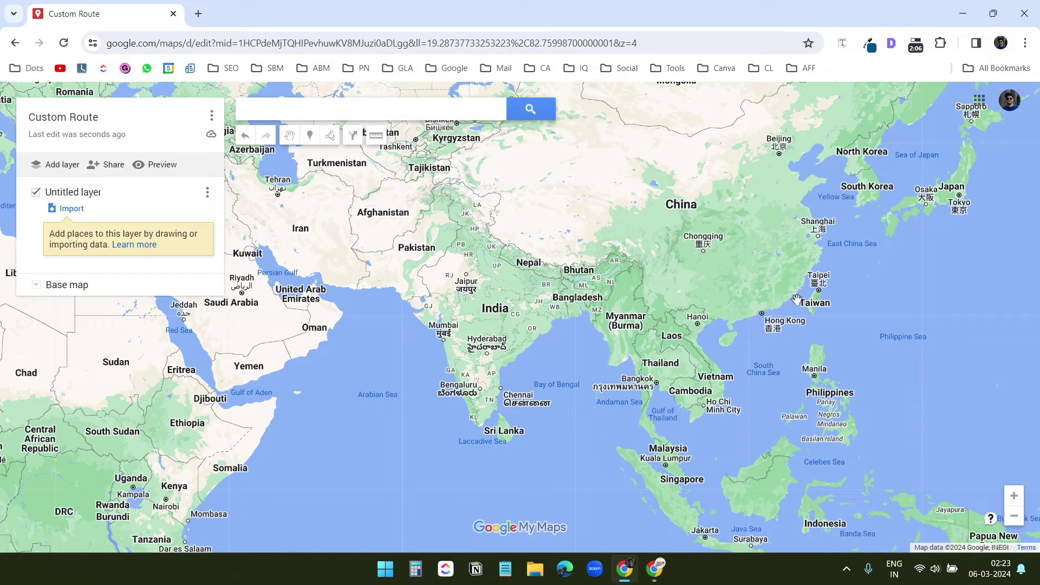
- Add driving directions from 1000 Vin Scully Ave to 1800 Ocean Front Walk, dropping an empty third stop
click(353, 136)
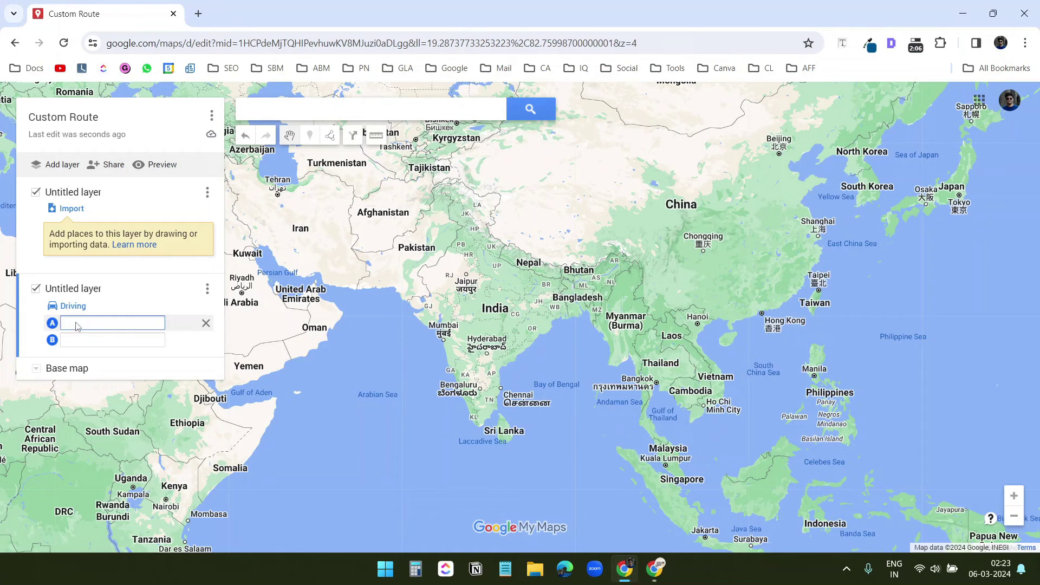
key(ctrl+v)
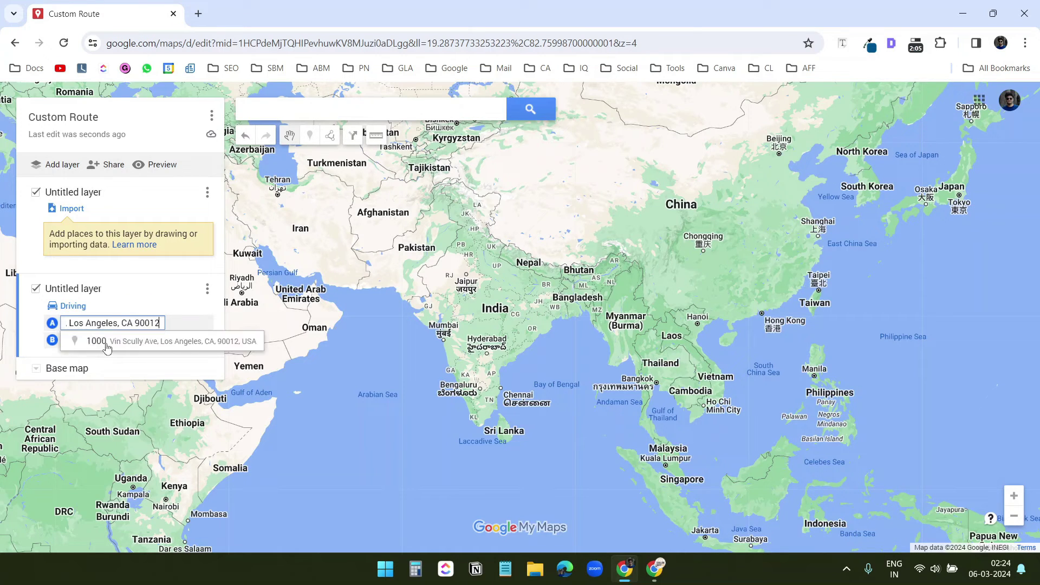
click(107, 348)
text(1800 Ocean Front Walk, Venice, CA 90291)
click(136, 360)
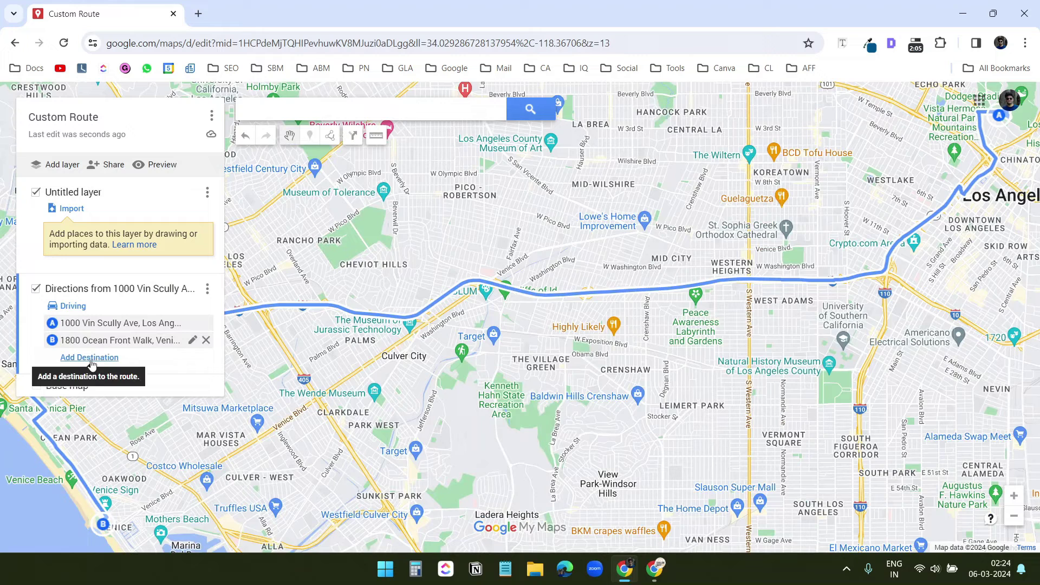
click(90, 358)
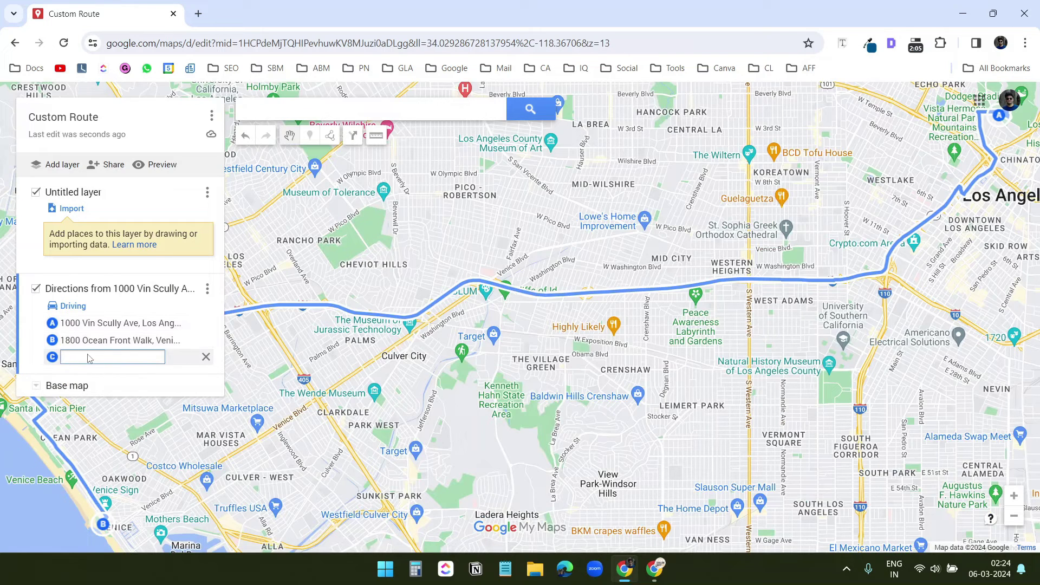
click(206, 359)
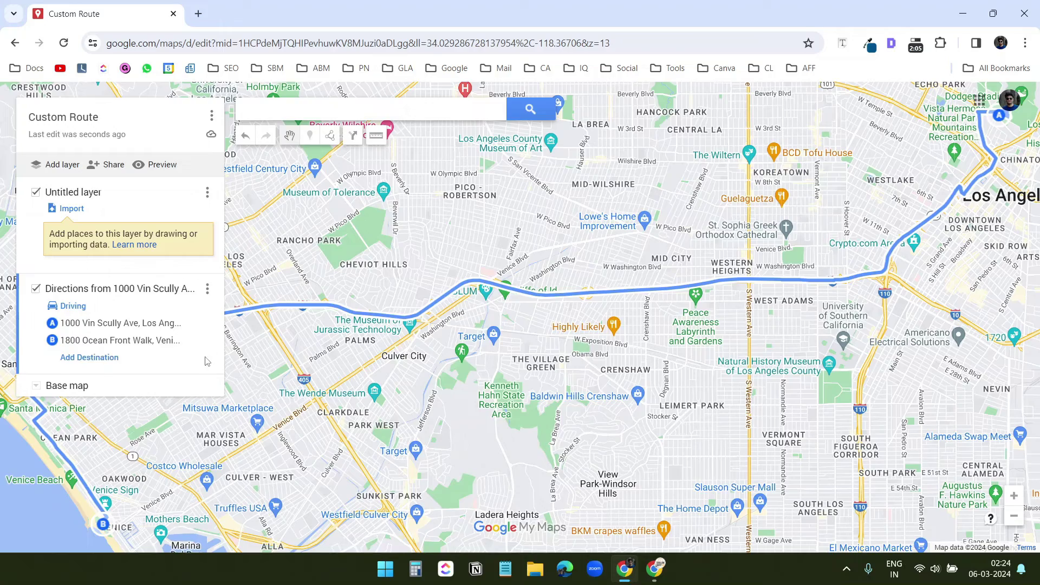
- Switch the Custom Route map's base map to Satellite and bring up its Share settings
scroll(595, 364, down, 2)
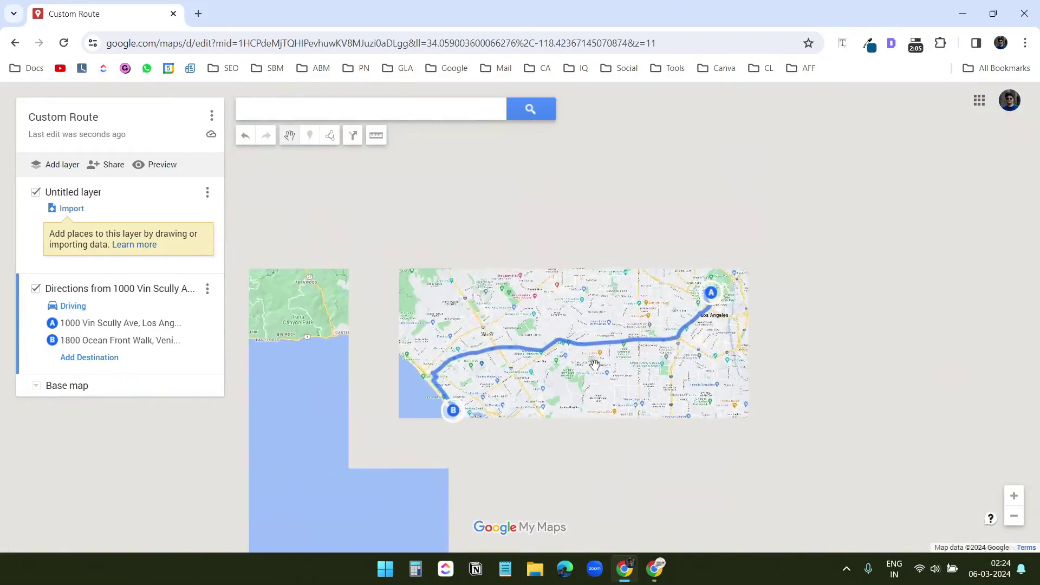
scroll(594, 364, up, 1)
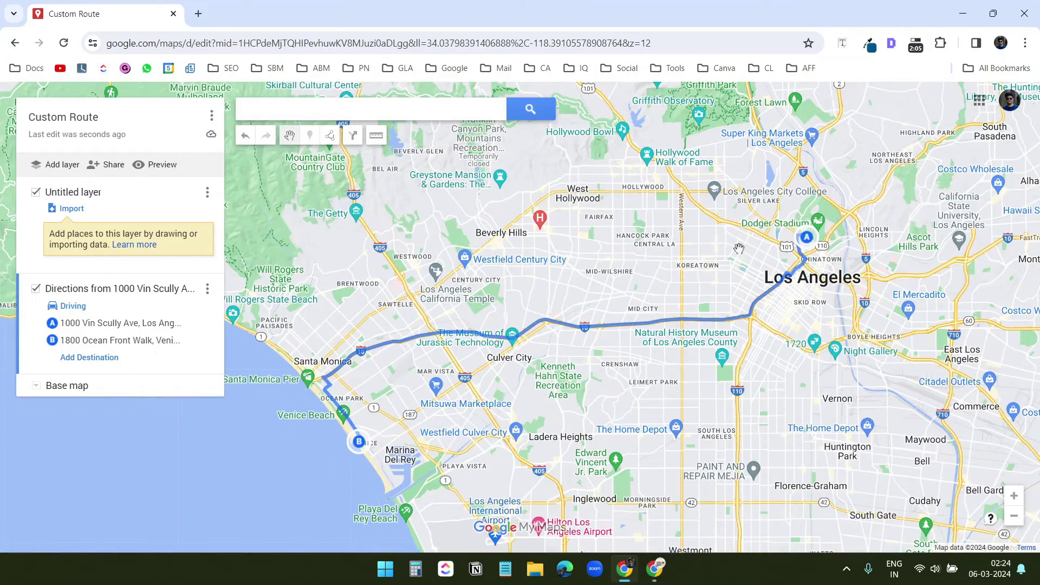
click(36, 386)
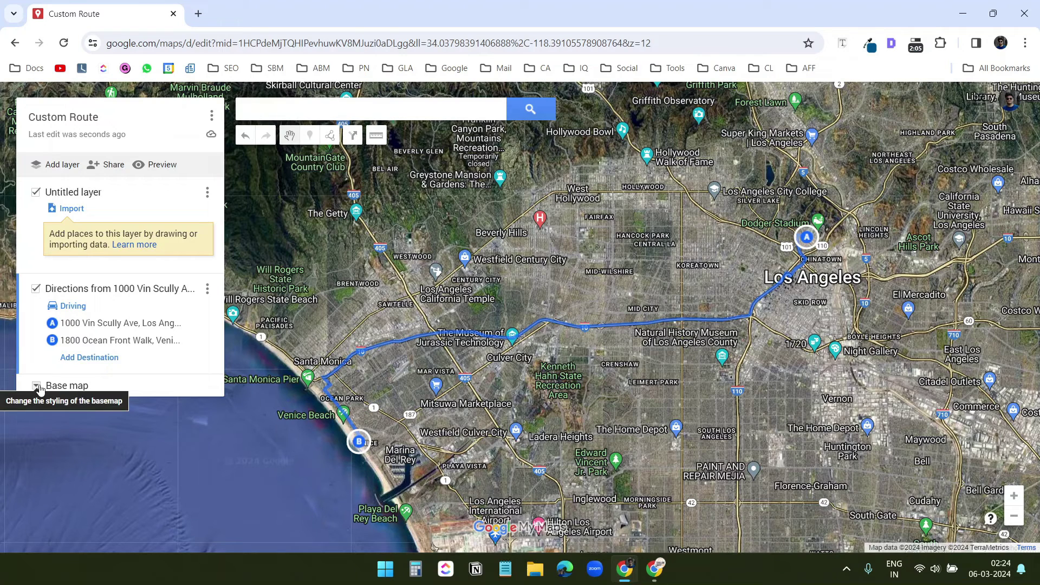
click(36, 386)
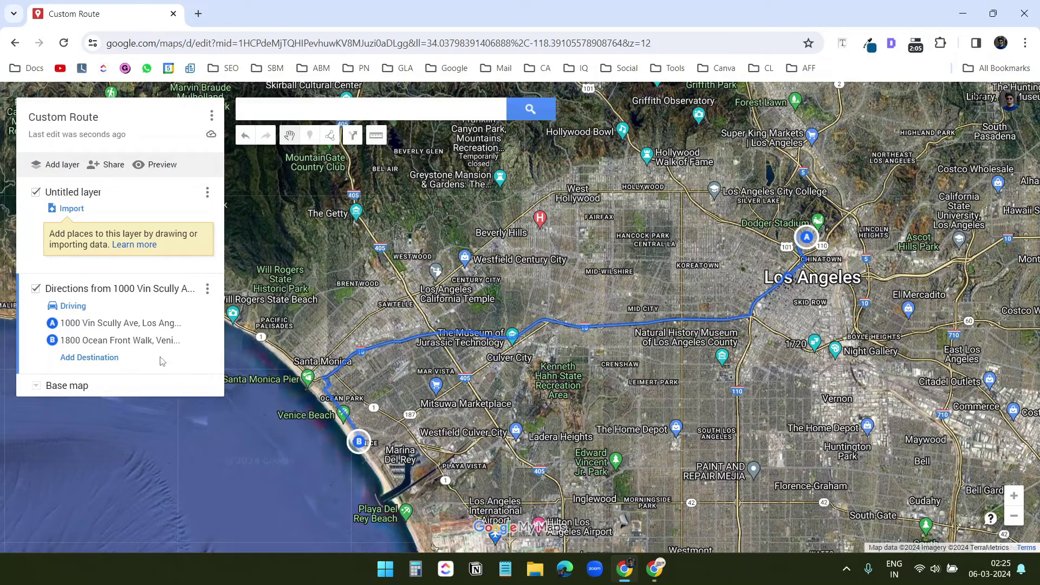
click(107, 169)
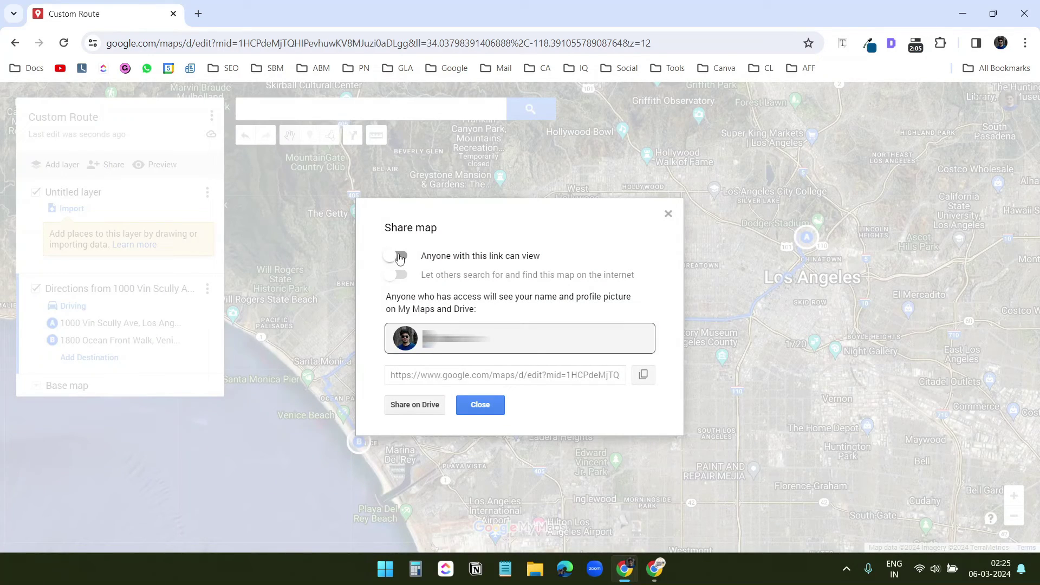
- Make the map viewable by anyone with the link and copy its share link
click(400, 257)
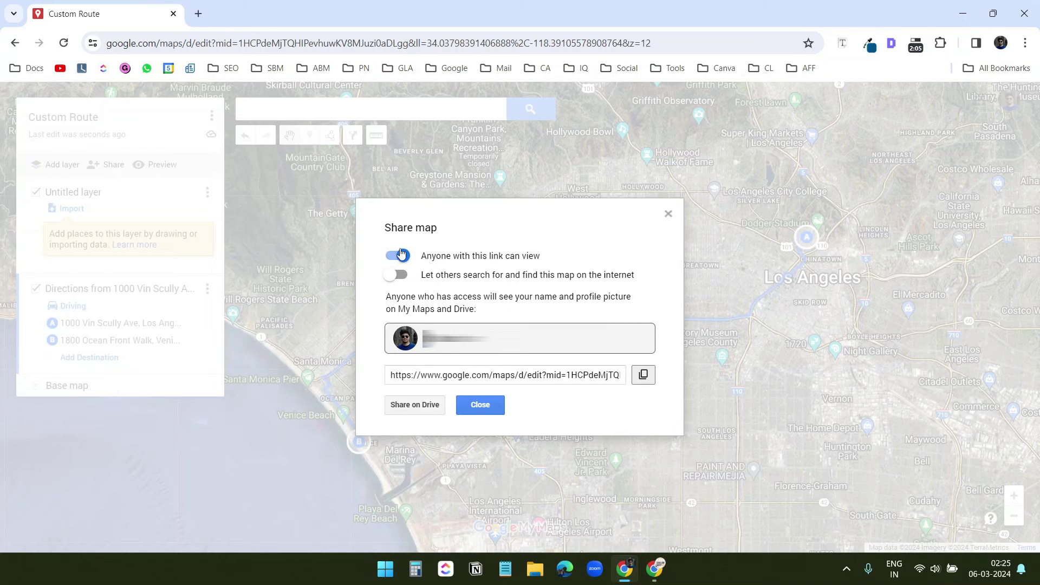
click(643, 375)
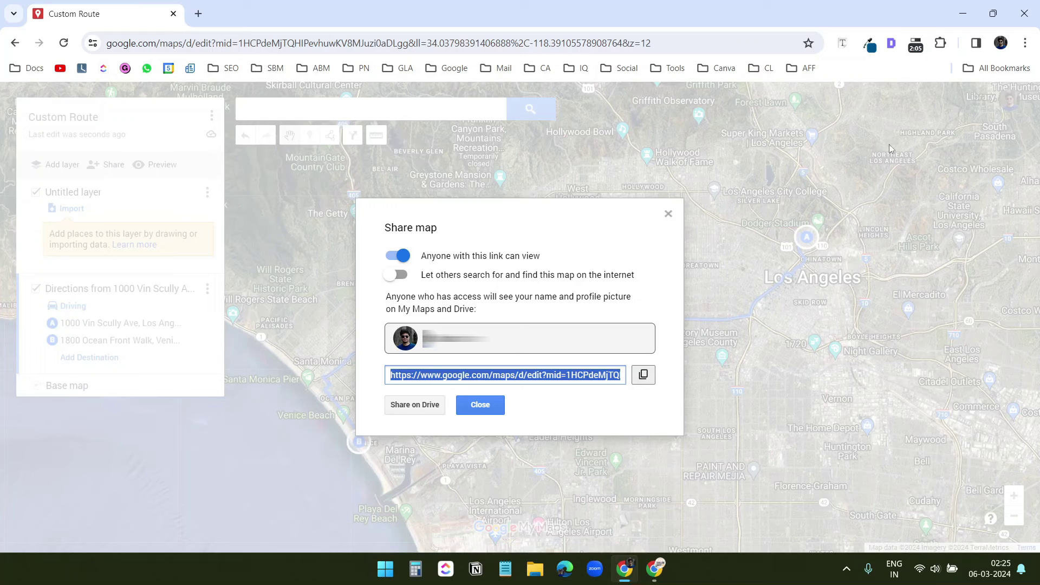
key(ctrl+t)
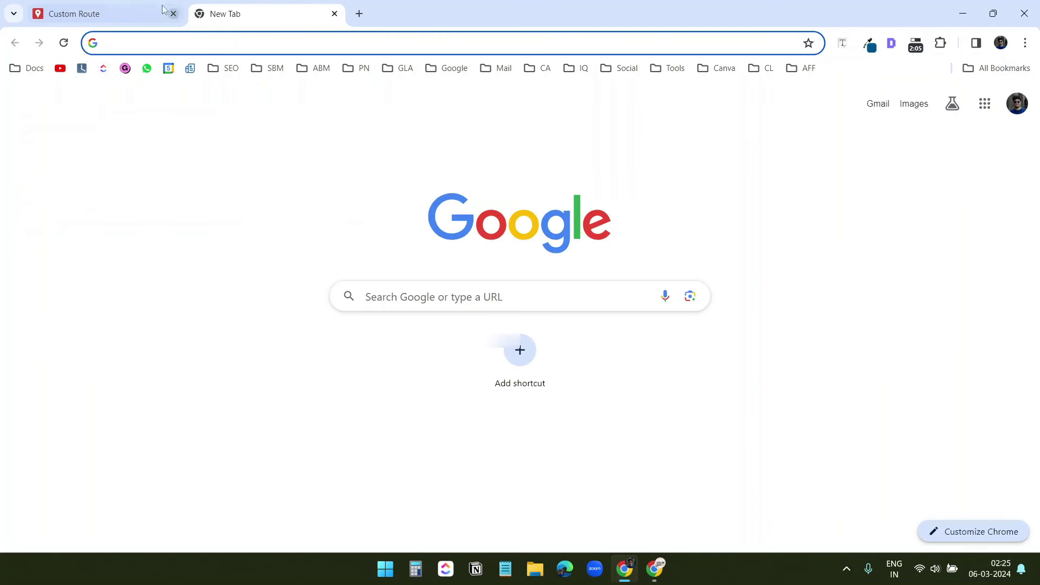
click(144, 5)
click(241, 4)
- Open the copied share link in a new tab and center the route
right_click(229, 43)
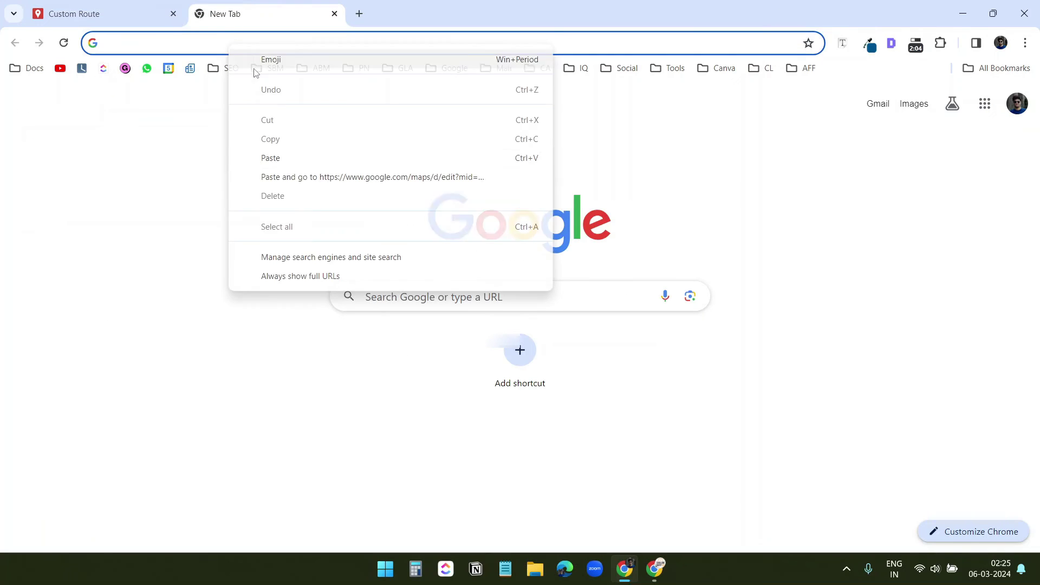
click(306, 178)
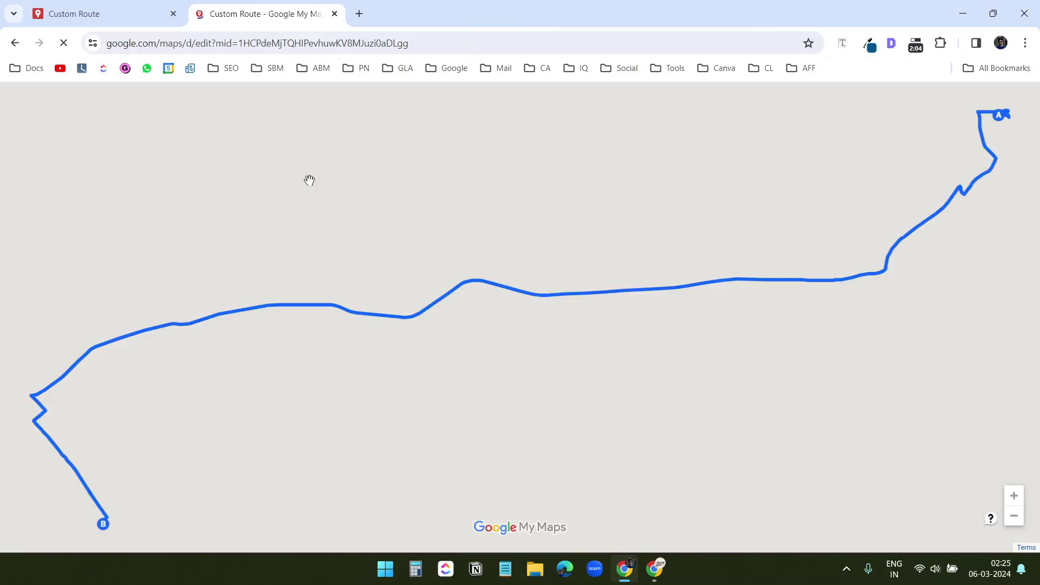
scroll(471, 230, down, 2)
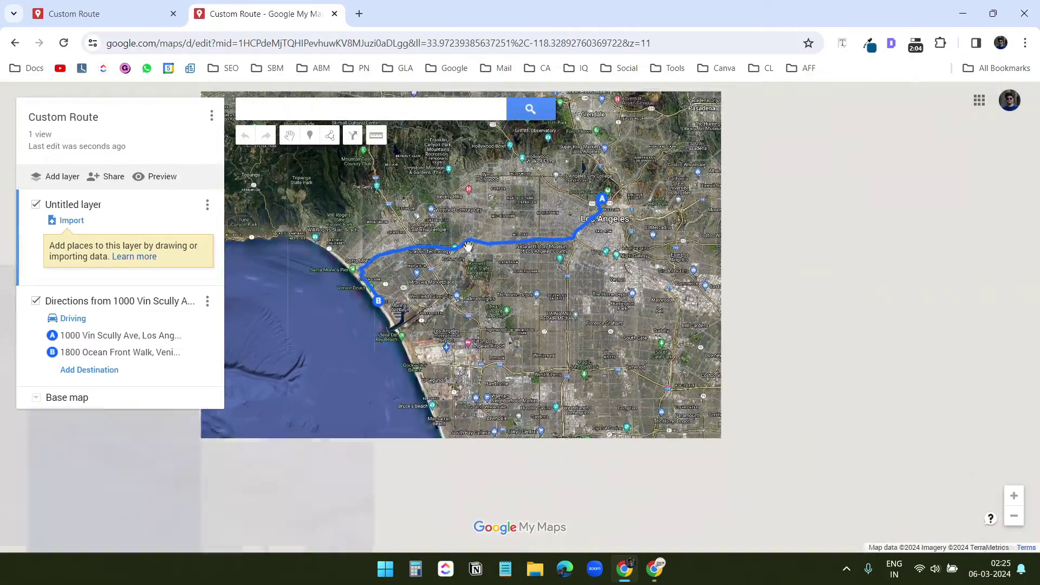
drag(477, 275, 523, 297)
scroll(535, 272, up, 1)
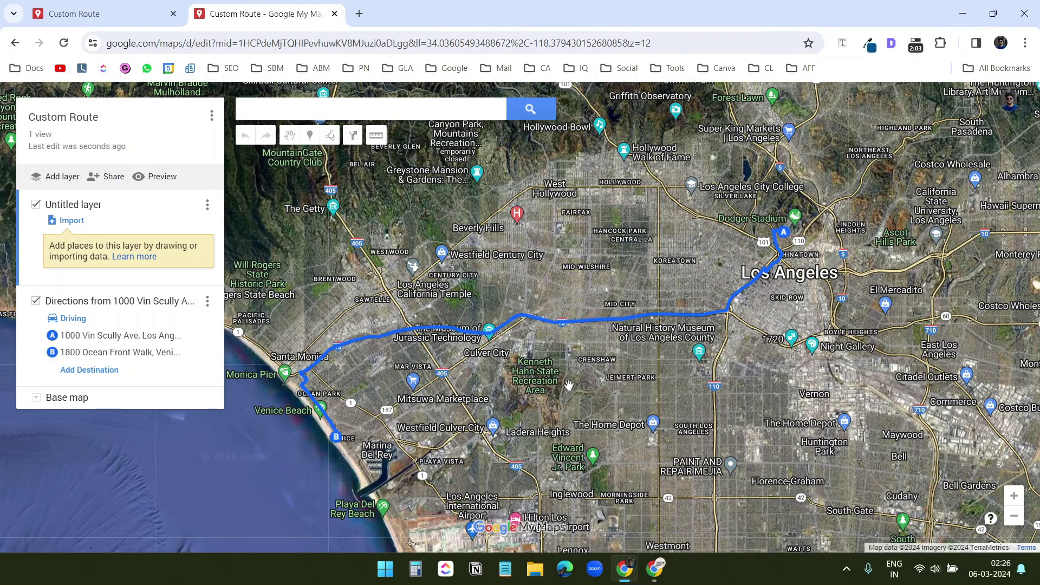
click(213, 117)
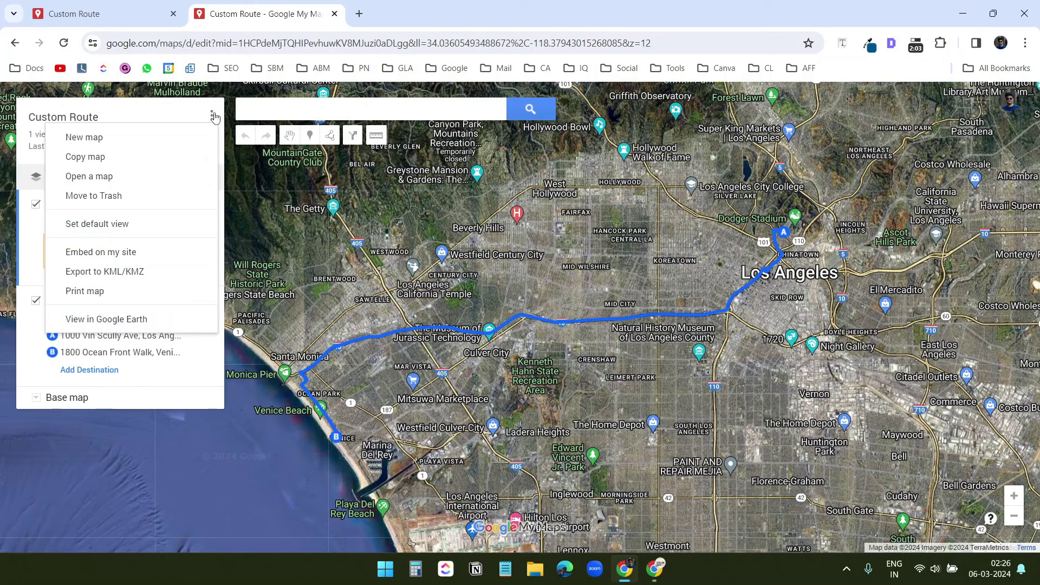
click(101, 252)
click(458, 307)
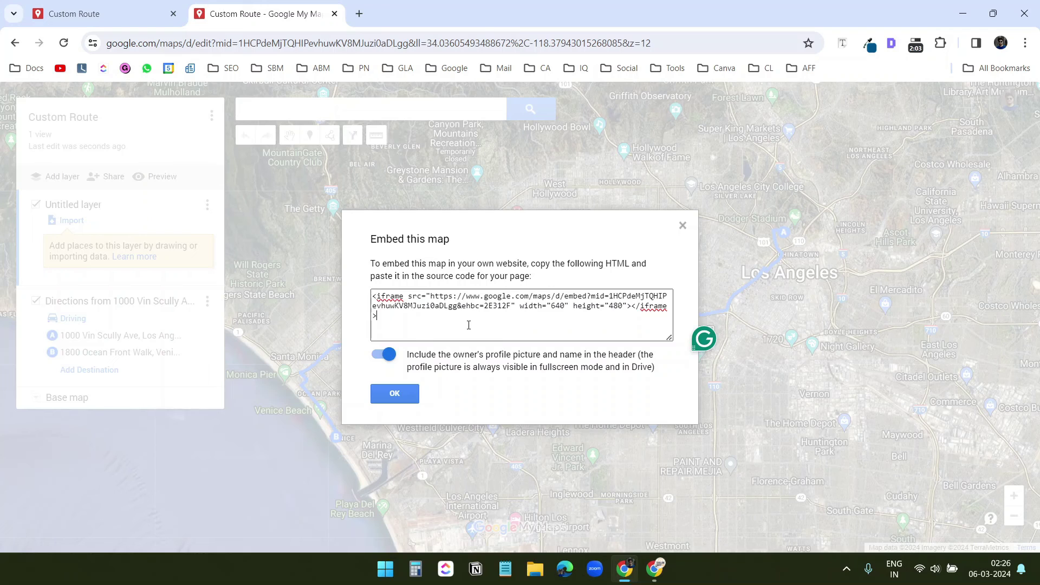
key(ctrl+a)
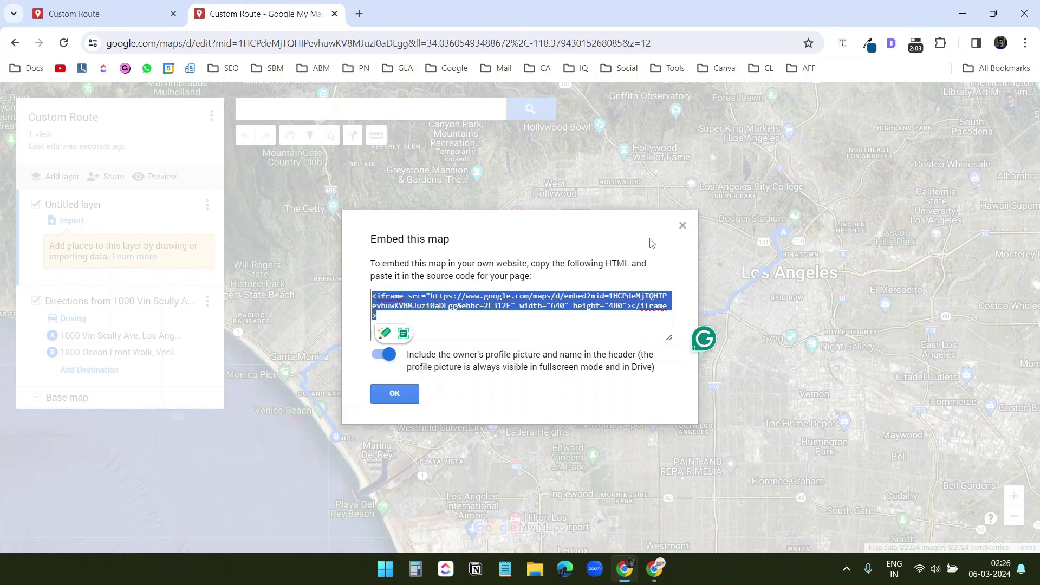
click(682, 225)
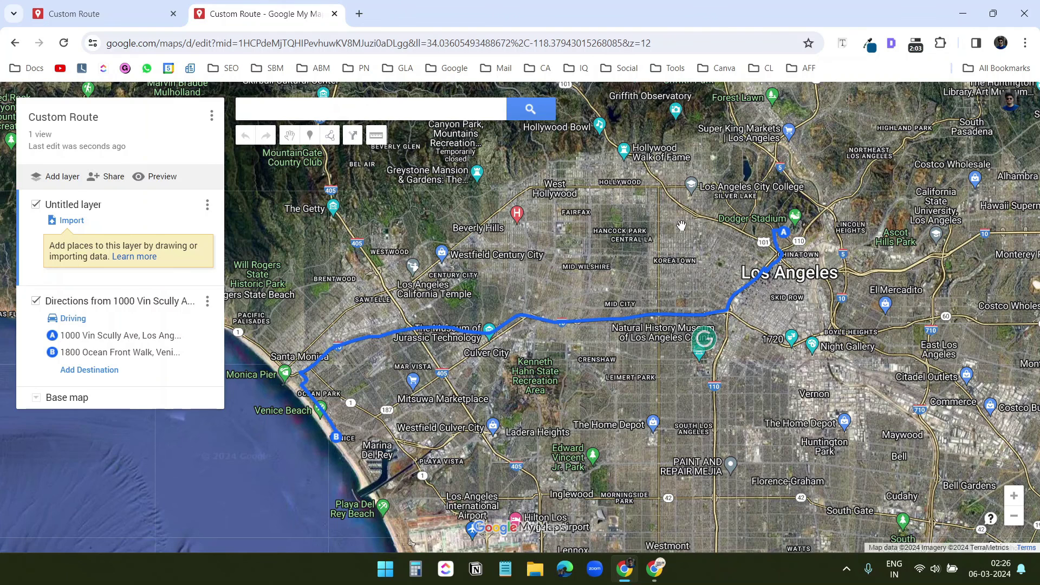